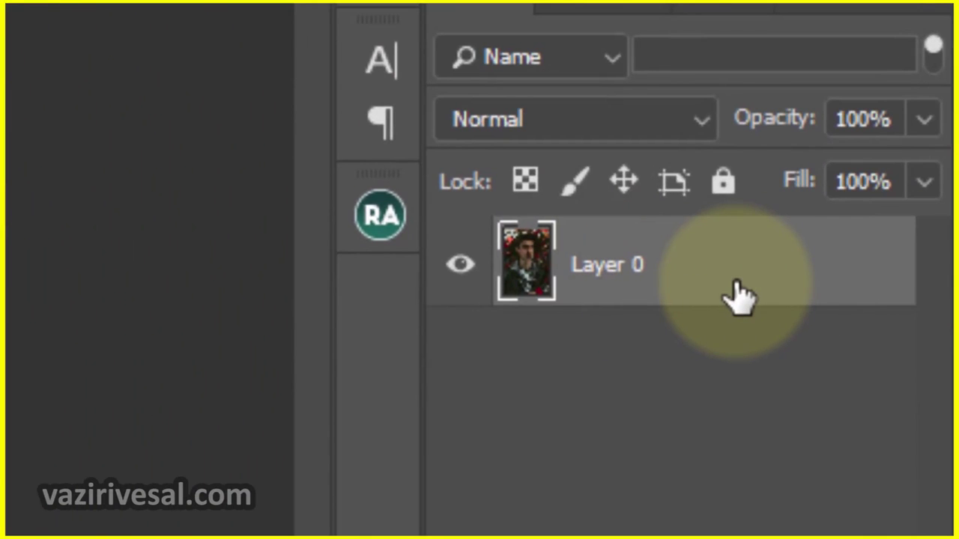
Step: Duplicate Layer 0 with Ctrl+J and launch the Camera Raw Filter on the copy
{"action": "key", "text": "ctrl+j"}
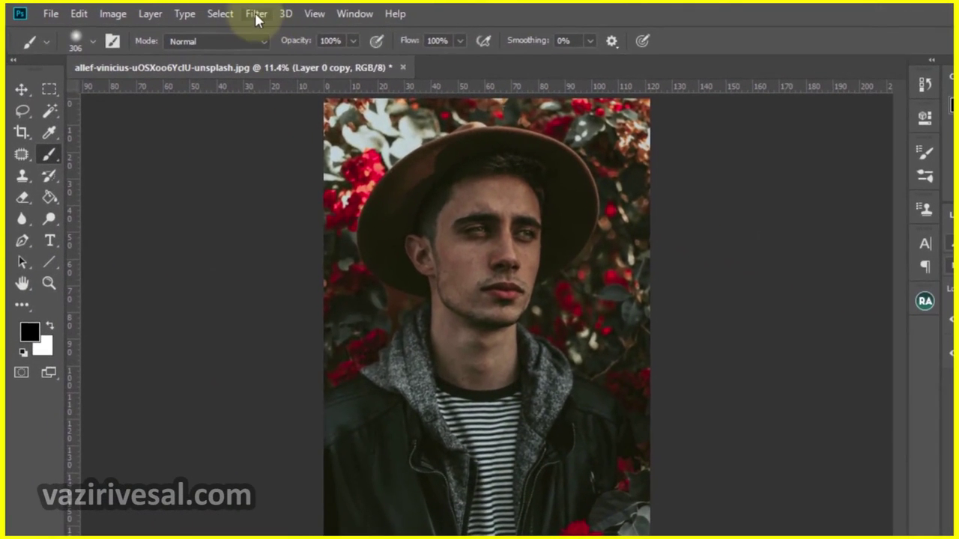
{"action": "left_click", "coordinate": [255, 15]}
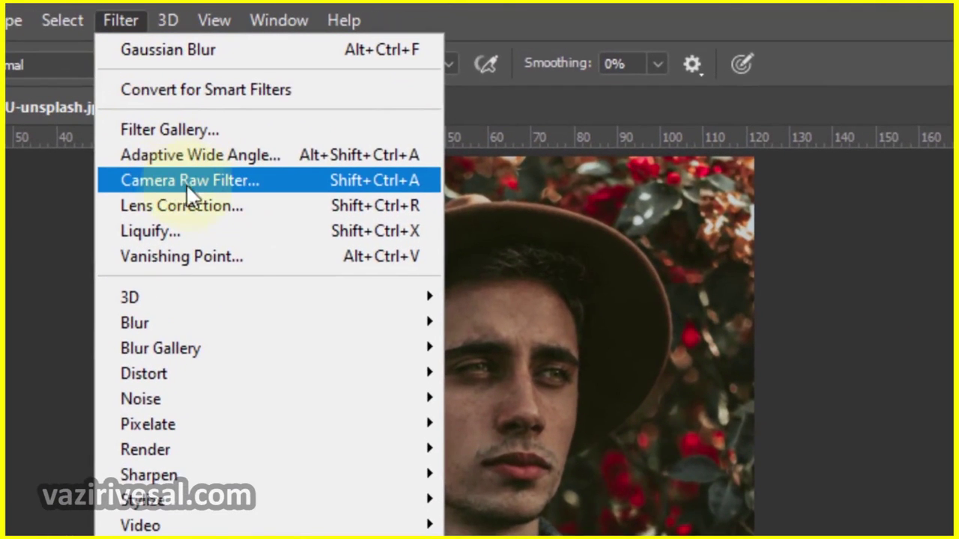
{"action": "left_click", "coordinate": [241, 181]}
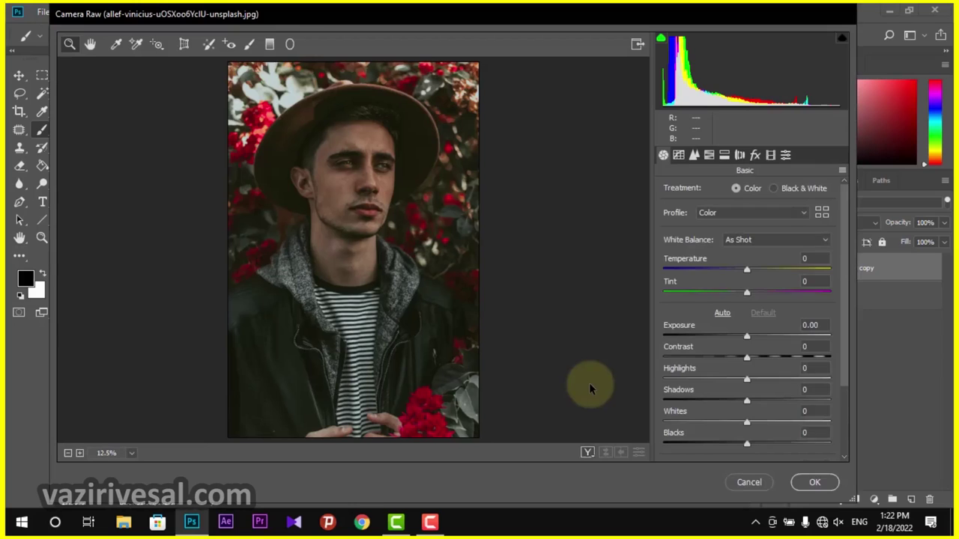
Step: Show Before/After side by side, zoom in on the face, and raise Temperature to +7
{"action": "left_click", "coordinate": [587, 453]}
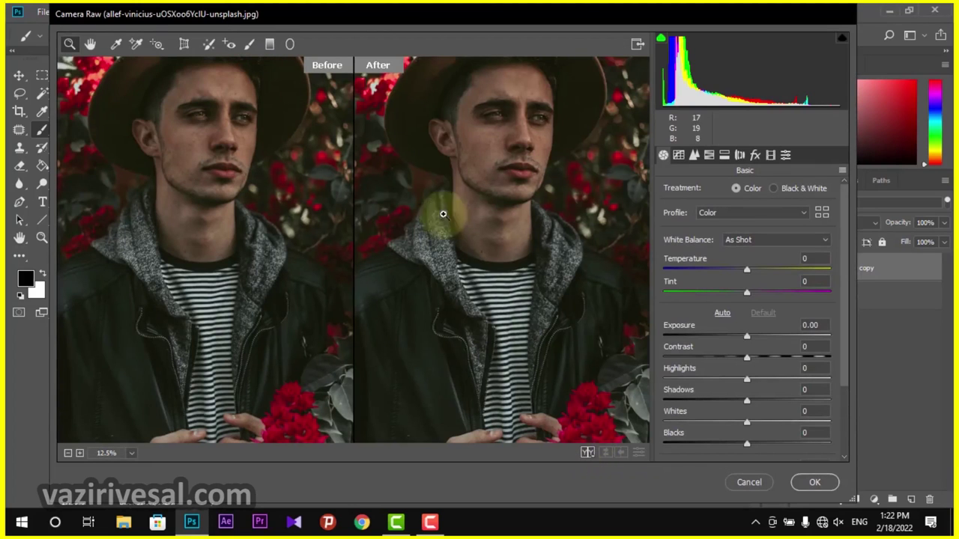
{"action": "left_click", "coordinate": [535, 94]}
{"action": "mouse_move", "coordinate": [459, 310]}
{"action": "left_mouse_down"}
{"action": "mouse_move", "coordinate": [523, 227]}
{"action": "mouse_move", "coordinate": [508, 227]}
{"action": "left_mouse_up"}
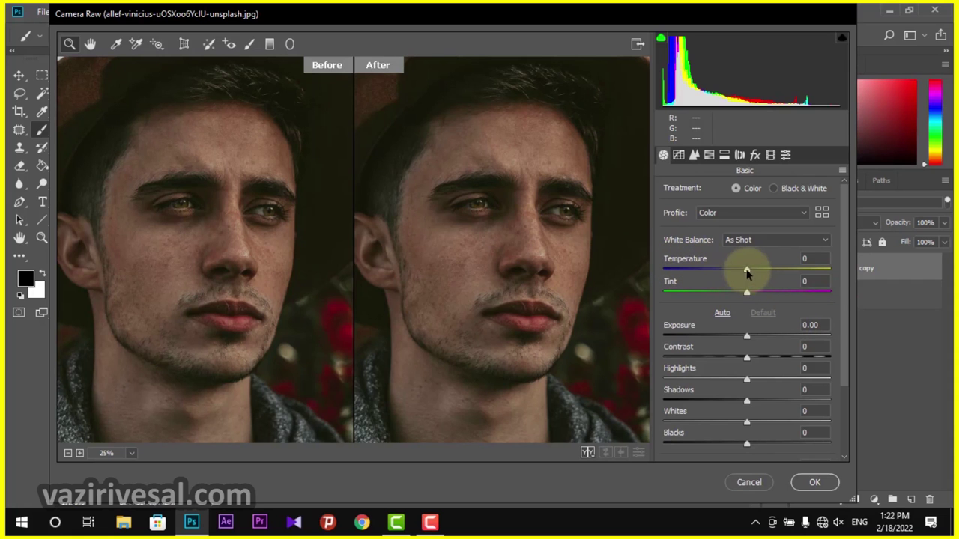
{"action": "left_click", "coordinate": [812, 258]}
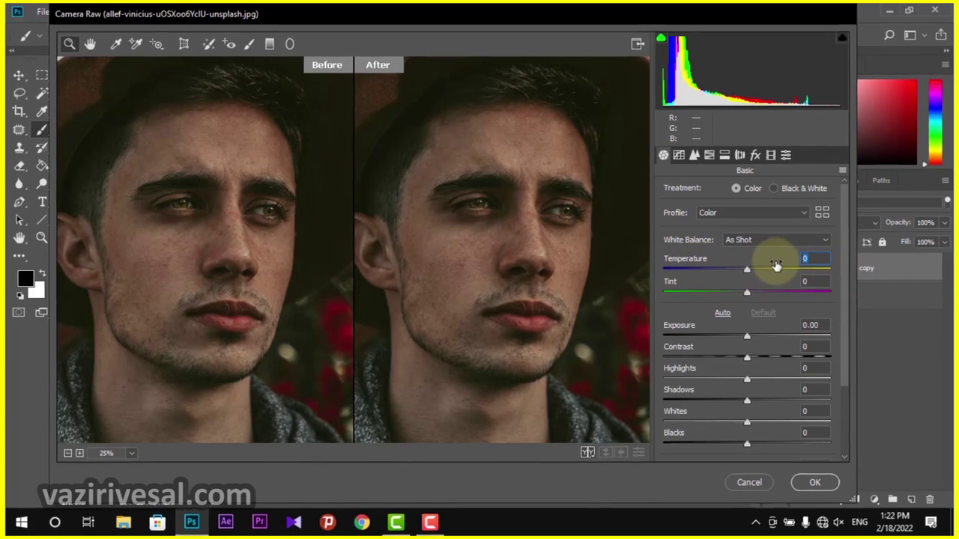
{"action": "key", "text": "Up"}
{"action": "key", "text": "Up"}
{"action": "key", "text": "Up"}
{"action": "key", "text": "Up"}
{"action": "key", "text": "Up"}
{"action": "key", "text": "Up"}
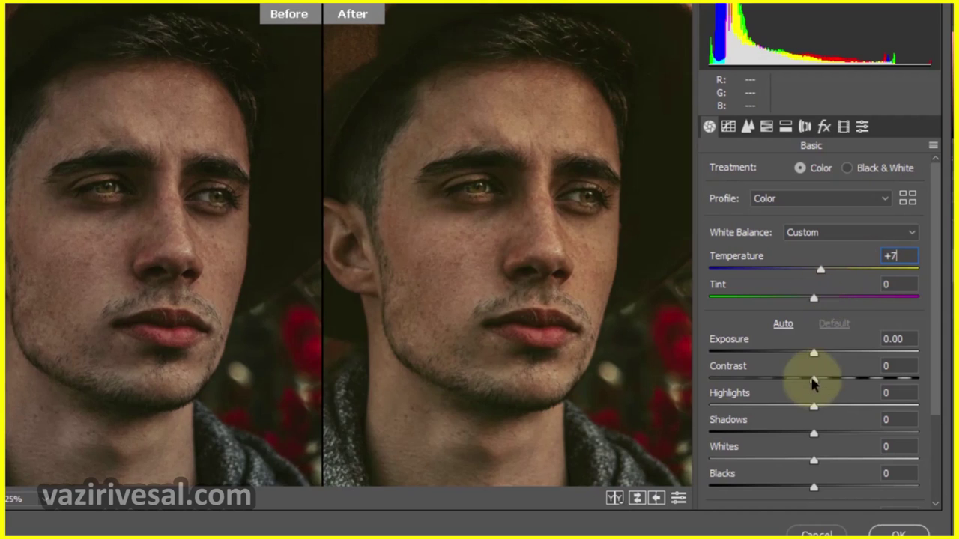
{"action": "scroll", "coordinate": [935, 270], "scroll_direction": "down", "scroll_amount": 2}
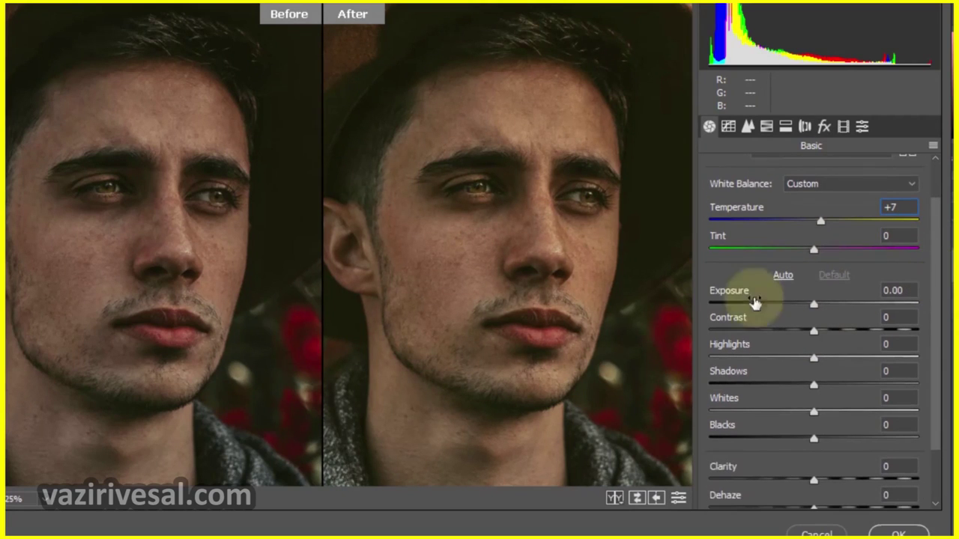
Step: Change the preview zoom level so the whole portrait is visible
{"action": "right_click", "coordinate": [512, 179]}
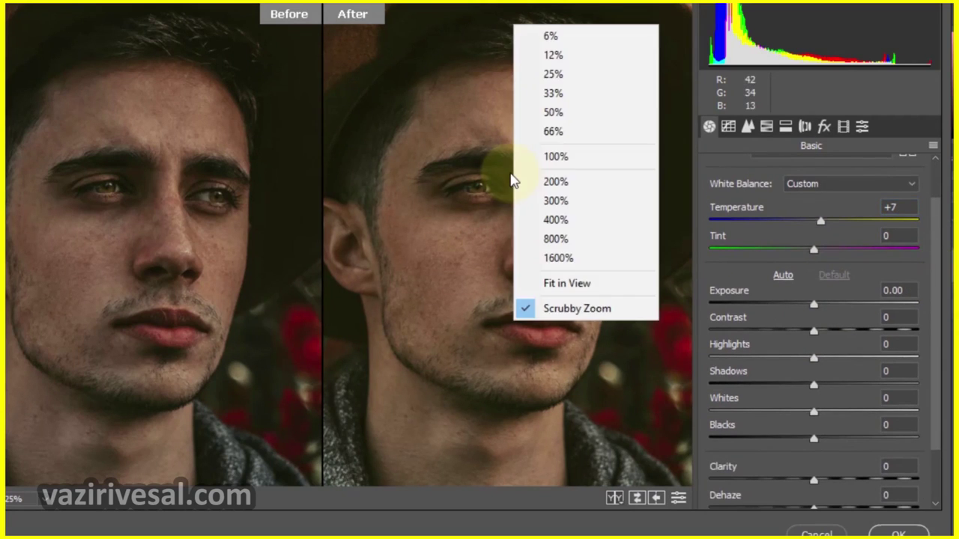
{"action": "left_click", "coordinate": [552, 74]}
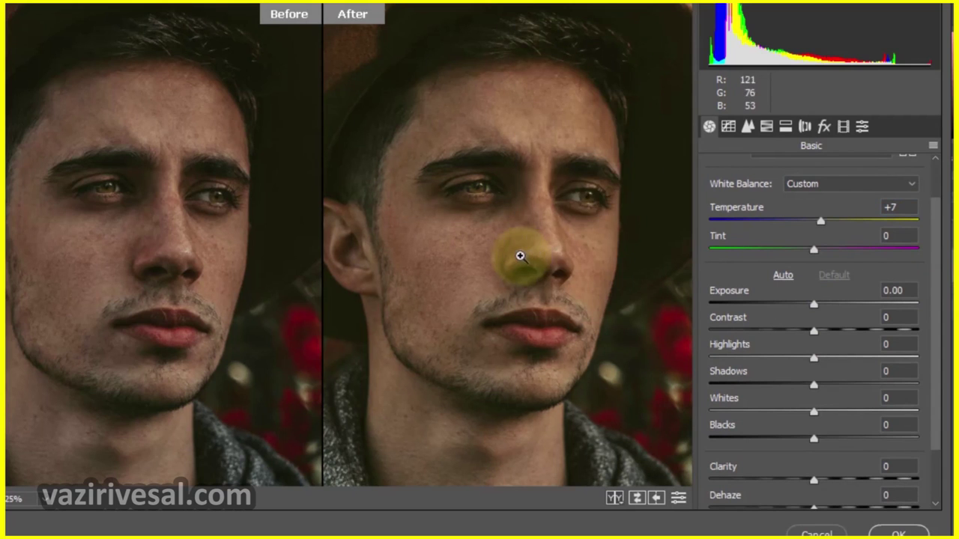
{"action": "right_click", "coordinate": [520, 256]}
{"action": "left_click", "coordinate": [558, 180]}
{"action": "right_click", "coordinate": [535, 198]}
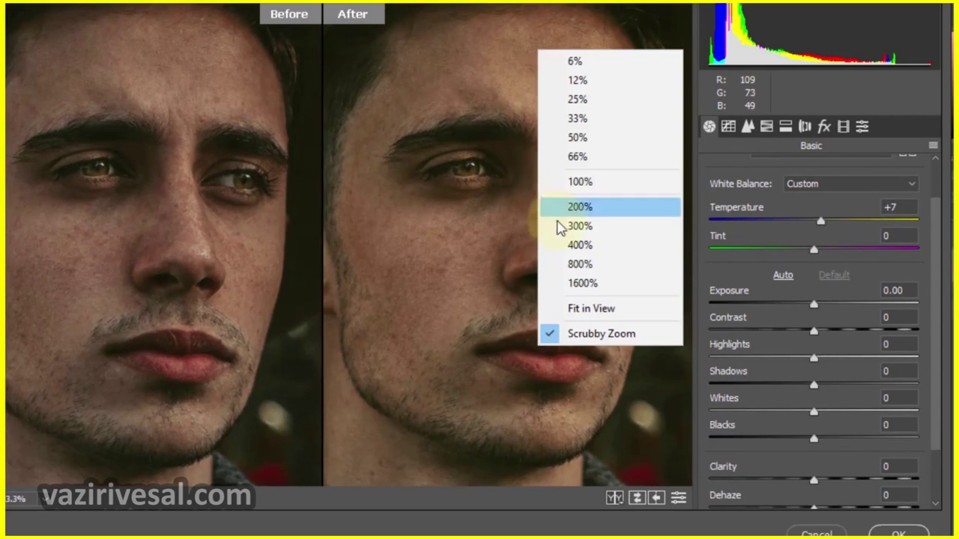
{"action": "left_click", "coordinate": [578, 83]}
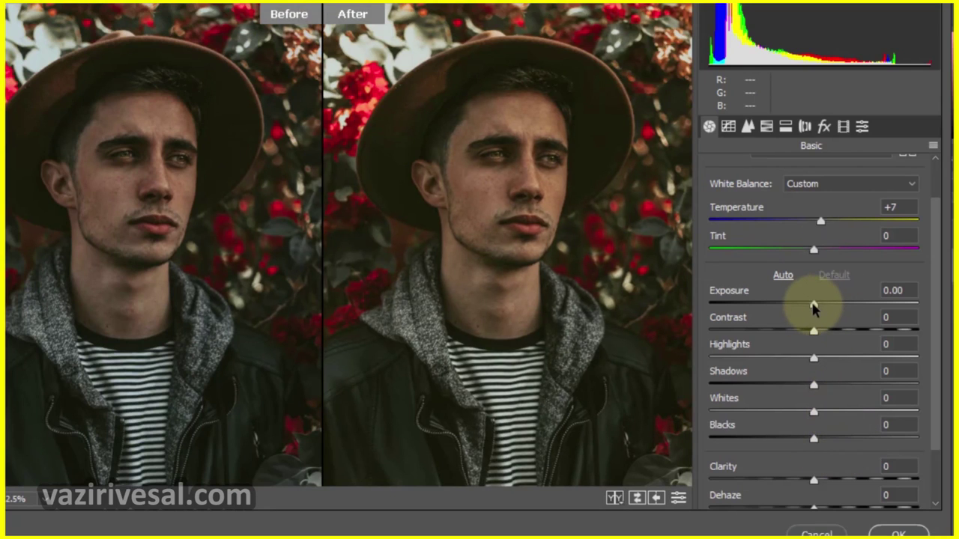
Step: Drag Exposure up to +0.60 and Highlights down to -6 in the Basic panel
{"action": "left_click_drag", "start_coordinate": [817, 307], "coordinate": [826, 309]}
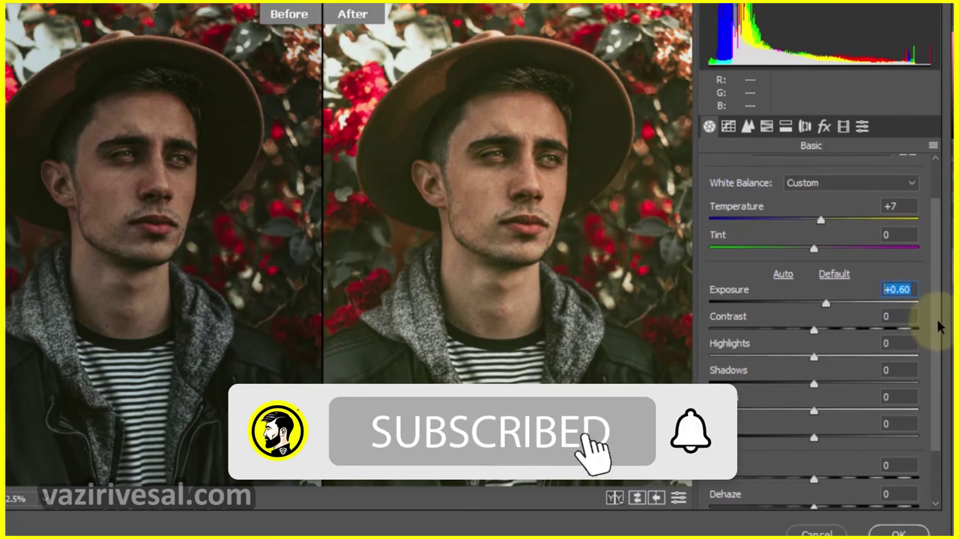
{"action": "left_click_drag", "start_coordinate": [933, 315], "coordinate": [926, 358]}
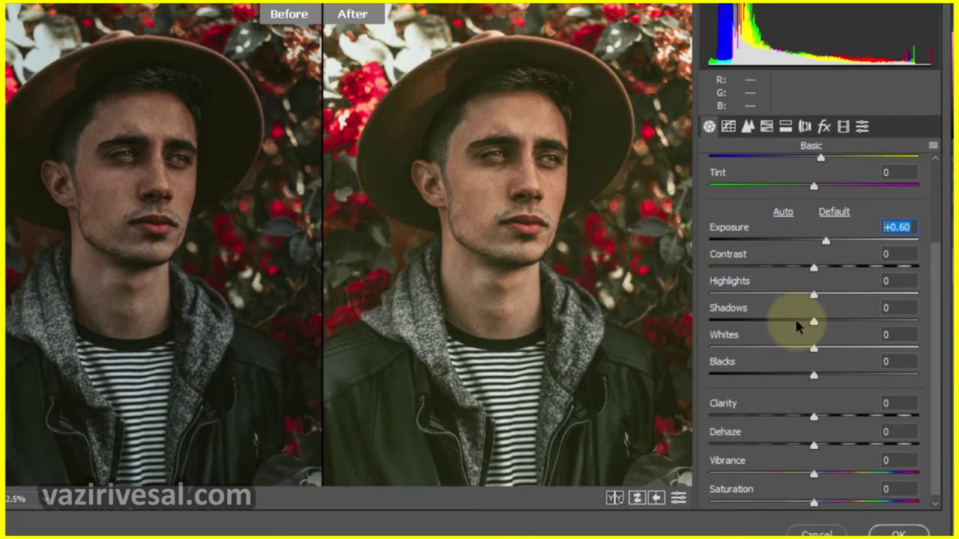
{"action": "mouse_move", "coordinate": [814, 292]}
{"action": "left_mouse_down"}
{"action": "mouse_move", "coordinate": [821, 301]}
{"action": "mouse_move", "coordinate": [796, 296]}
{"action": "mouse_move", "coordinate": [808, 294]}
{"action": "left_mouse_up"}
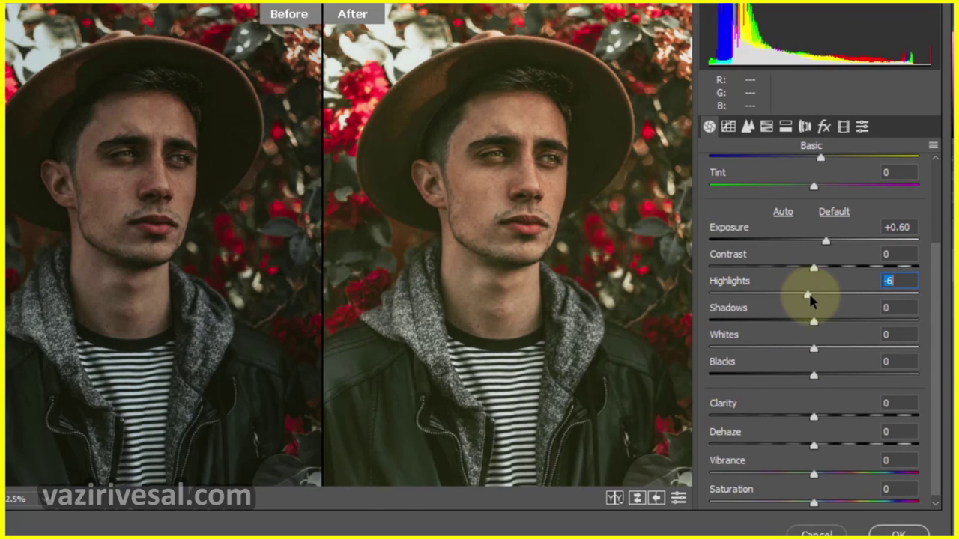
{"action": "scroll", "coordinate": [918, 352], "scroll_direction": "down", "scroll_amount": 1}
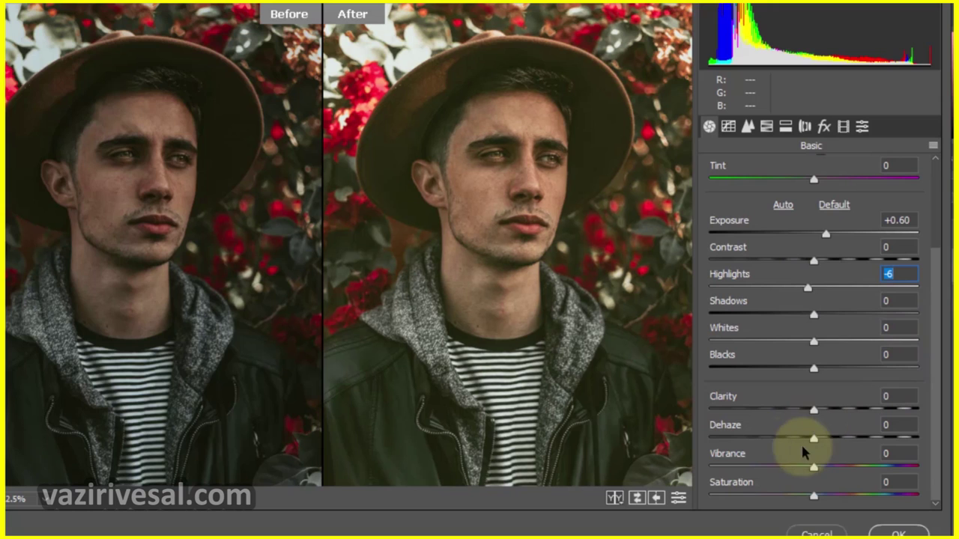
Step: Darken Shadows to -30 in the Basic panel
{"action": "left_click", "coordinate": [813, 314]}
{"action": "left_click_drag", "start_coordinate": [814, 314], "coordinate": [791, 320]}
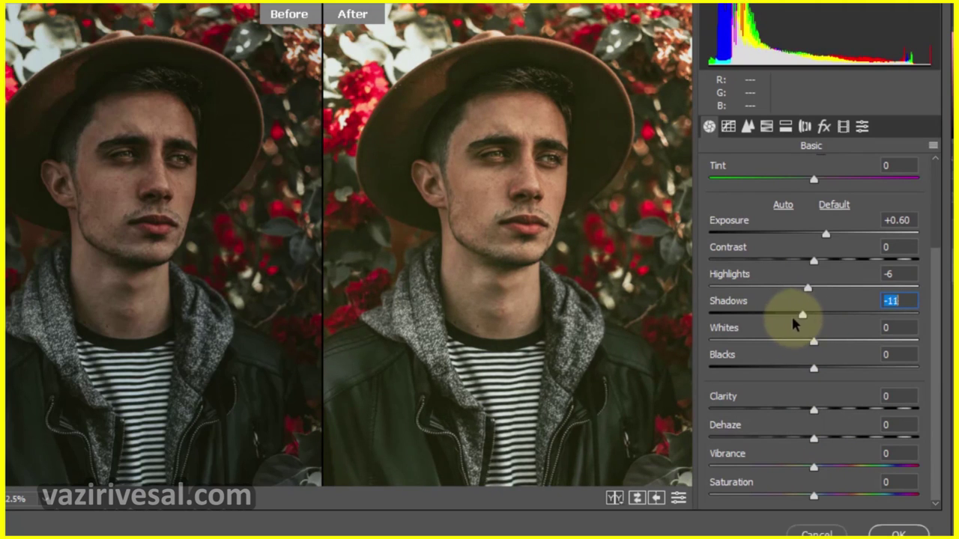
{"action": "left_click_drag", "start_coordinate": [776, 313], "coordinate": [780, 314]}
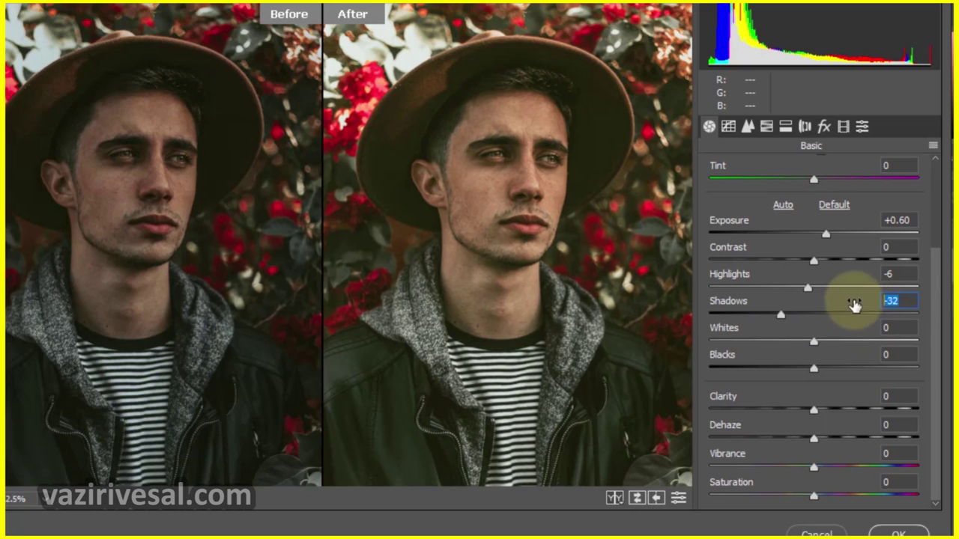
{"action": "type", "text": "0"}
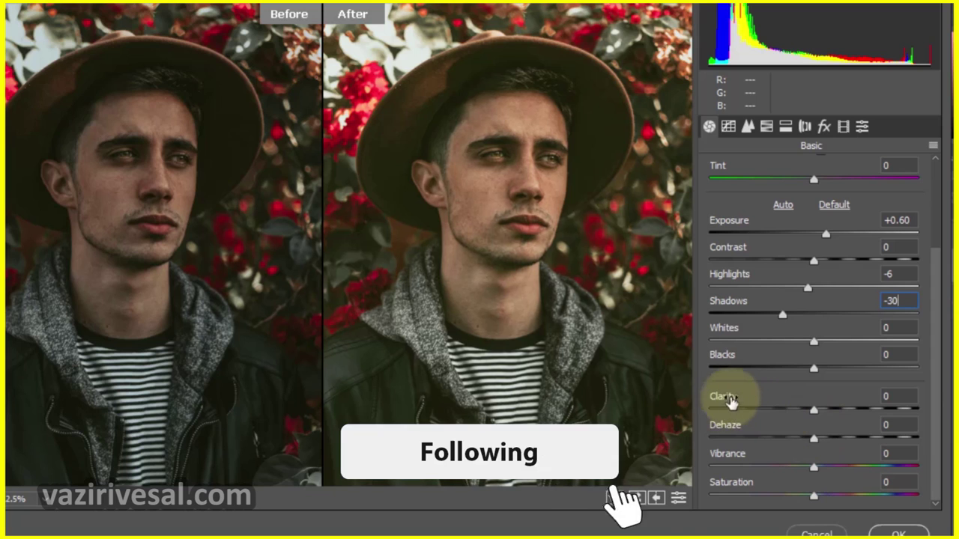
Step: Set Clarity and Dehaze to +7 and boost Vibrance to +20
{"action": "left_click_drag", "start_coordinate": [812, 410], "coordinate": [815, 412]}
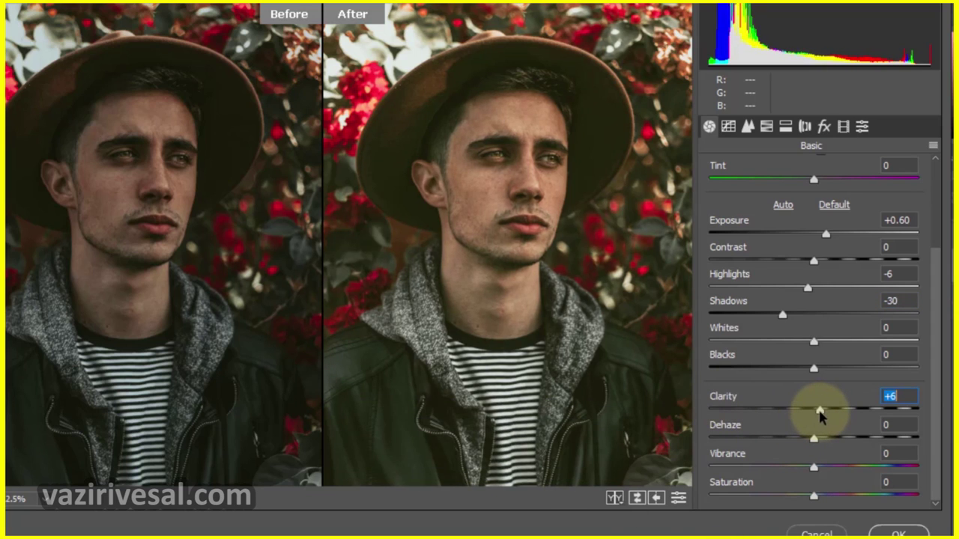
{"action": "left_click", "coordinate": [882, 395]}
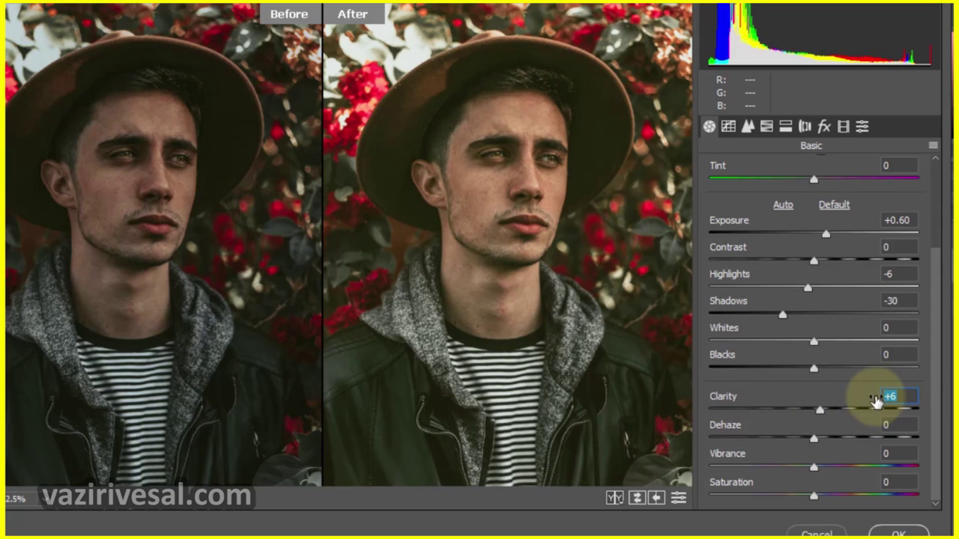
{"action": "type", "text": "7"}
{"action": "key", "text": "Tab"}
{"action": "type", "text": "+7"}
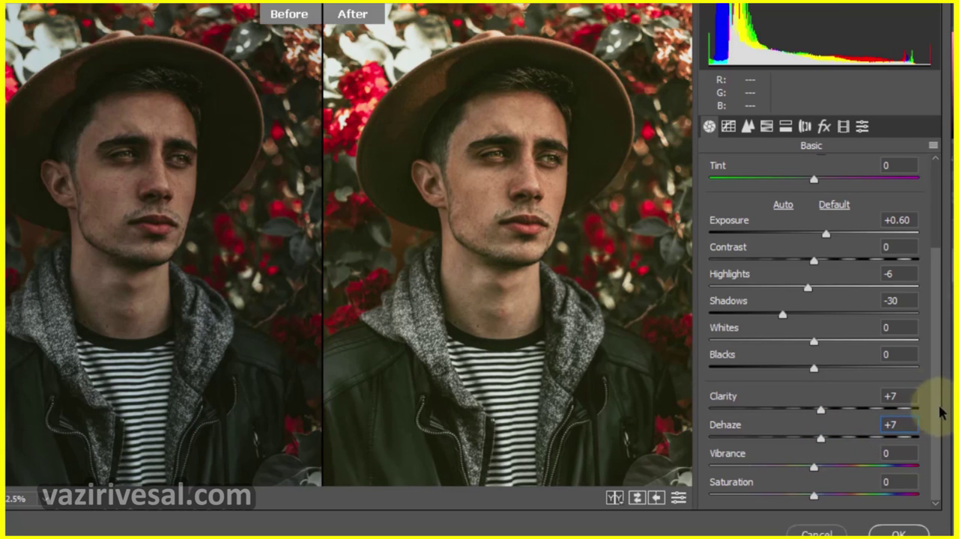
{"action": "left_click_drag", "start_coordinate": [814, 465], "coordinate": [839, 471]}
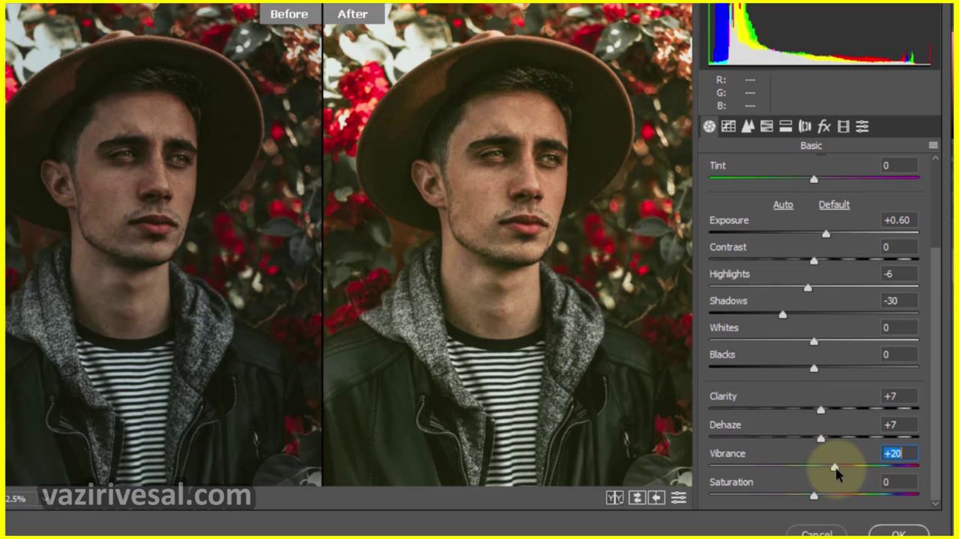
{"action": "left_click_drag", "start_coordinate": [835, 466], "coordinate": [841, 468]}
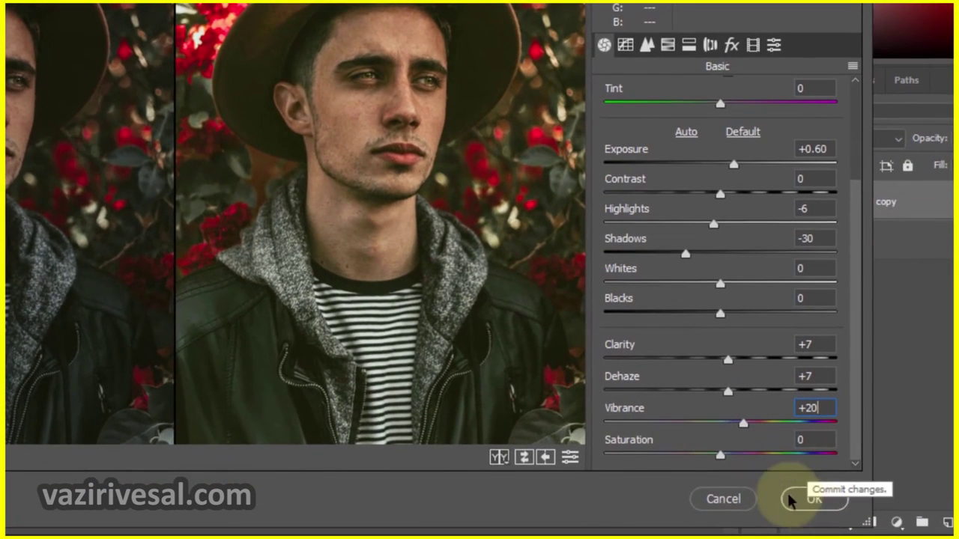
Step: Apply the Camera Raw grading and duplicate the graded layer
{"action": "left_click", "coordinate": [805, 500]}
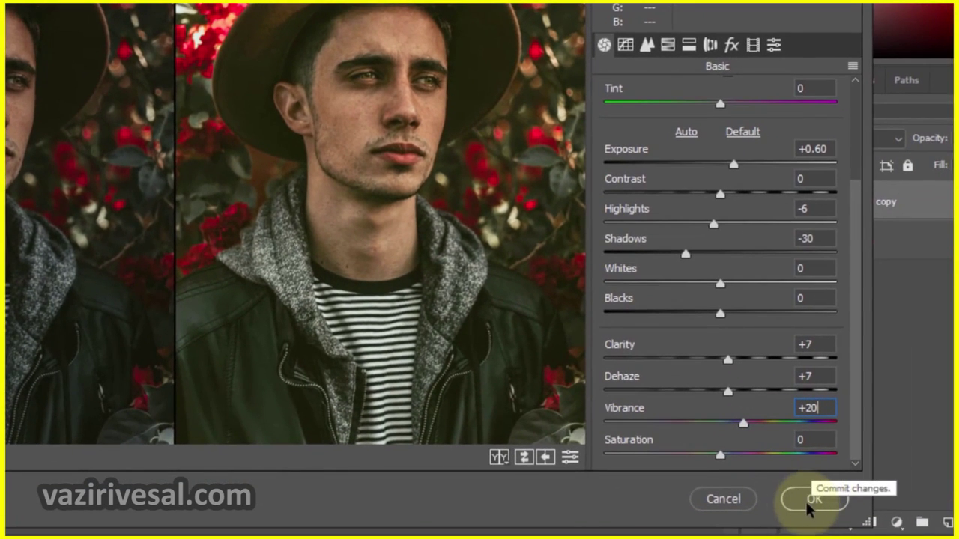
{"action": "type", "text": "1"}
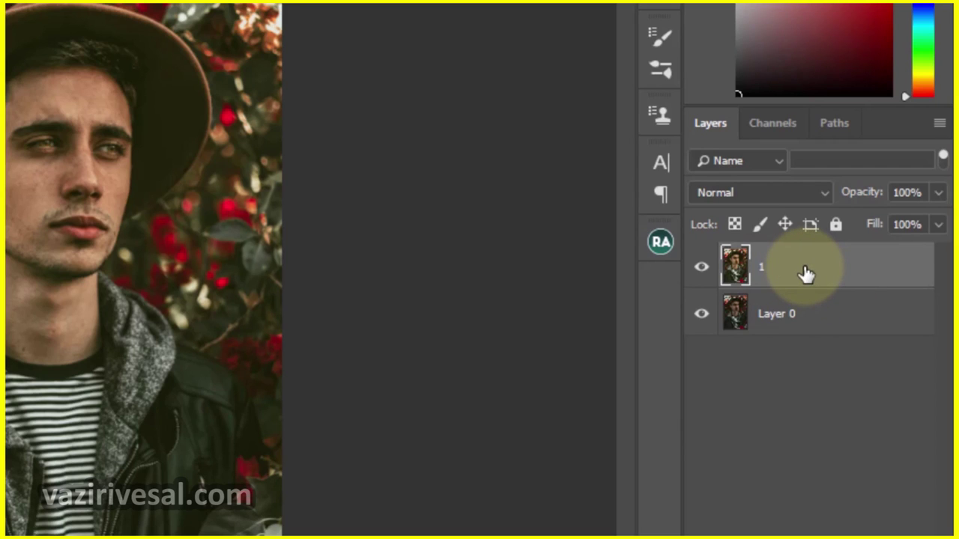
{"action": "key", "text": "ctrl+j"}
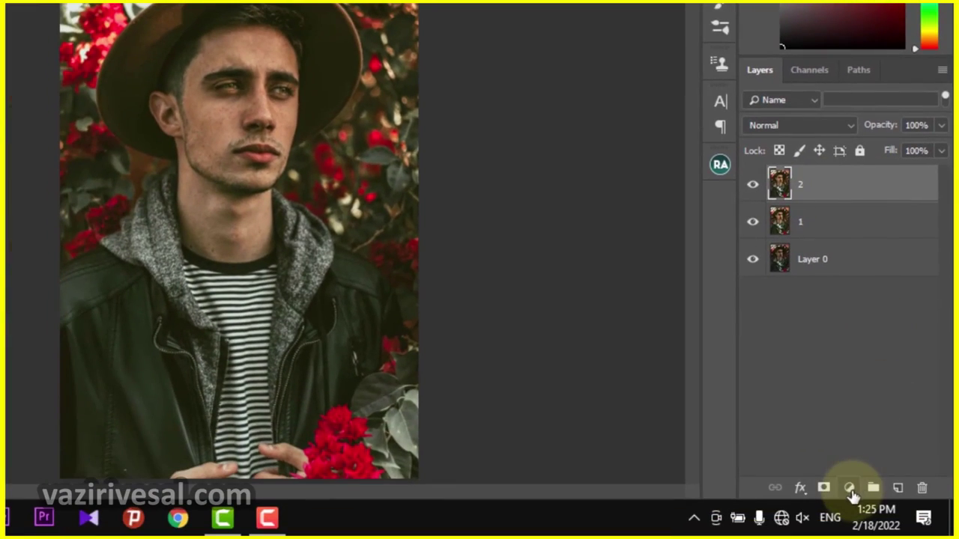
Step: Add a Gradient Fill layer and open its black-to-transparent gradient in the Gradient Editor
{"action": "left_click", "coordinate": [851, 491]}
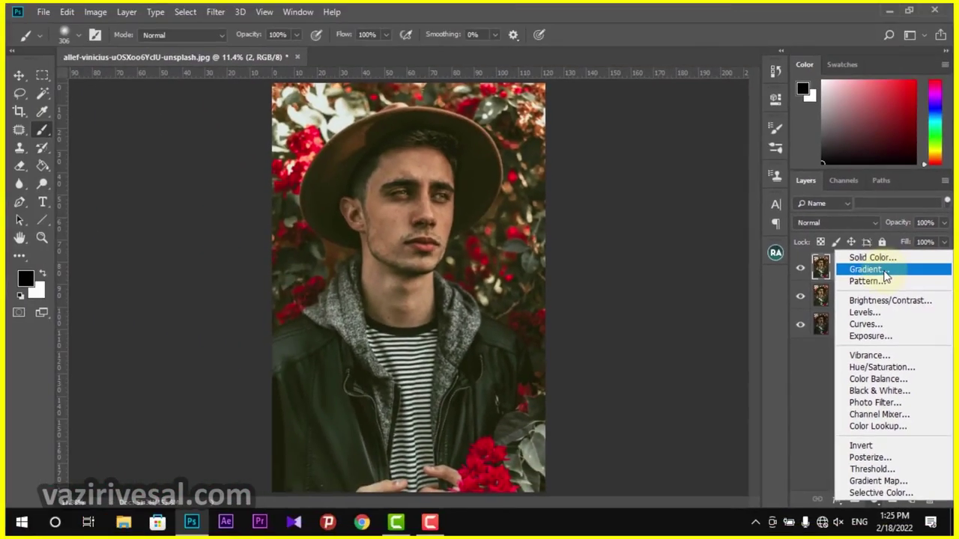
{"action": "left_click", "coordinate": [850, 243]}
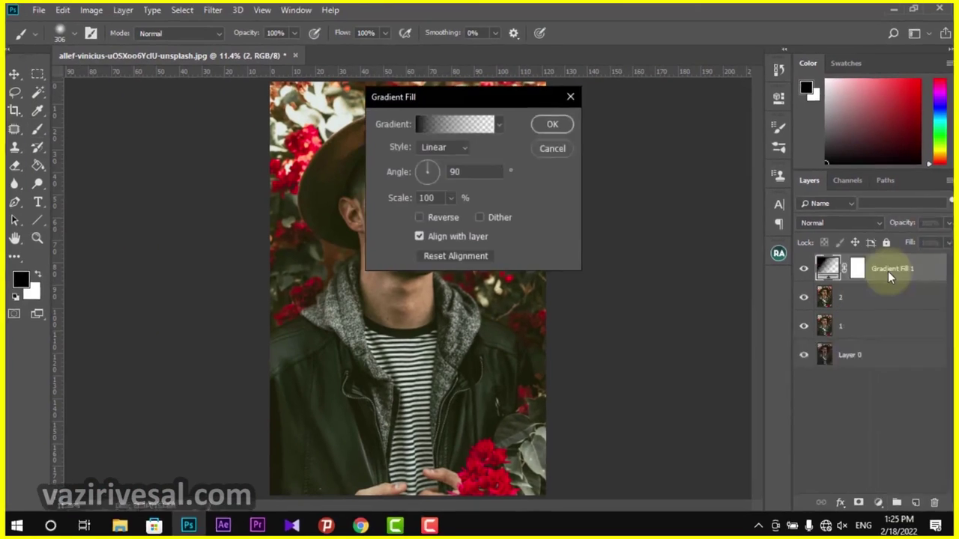
{"action": "left_click_drag", "start_coordinate": [496, 53], "coordinate": [764, 76]}
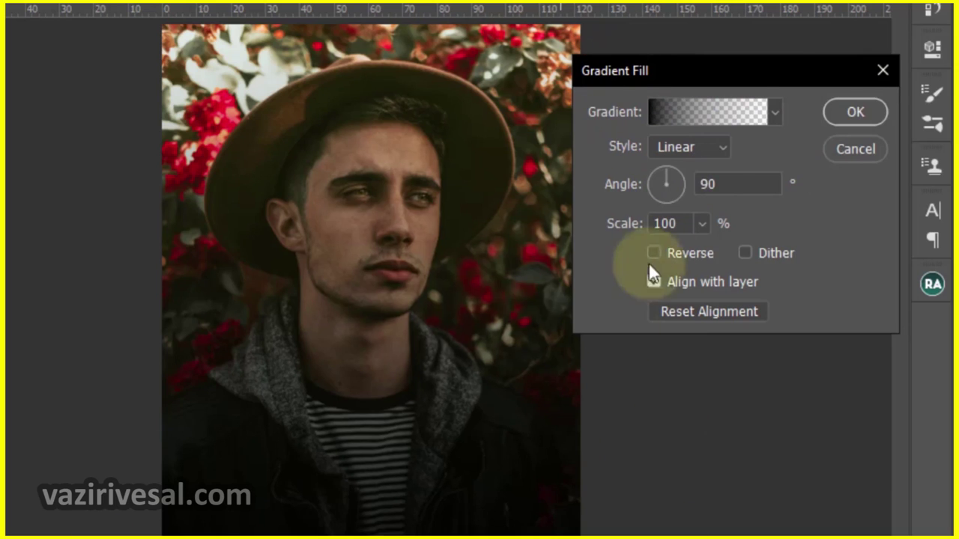
{"action": "left_click", "coordinate": [738, 105]}
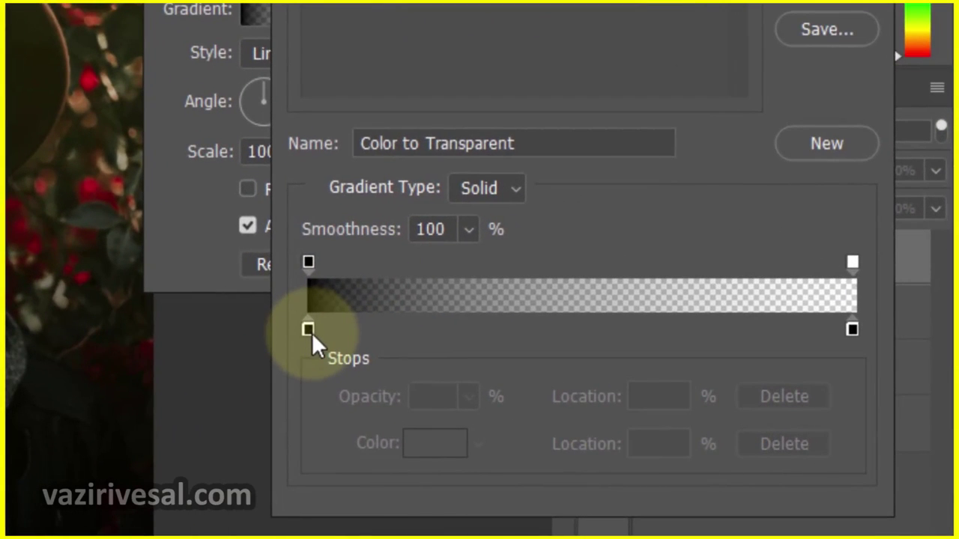
Step: Recolour the gradient's left stop to orange #ffa200 and accept the edited gradient
{"action": "left_click", "coordinate": [427, 321]}
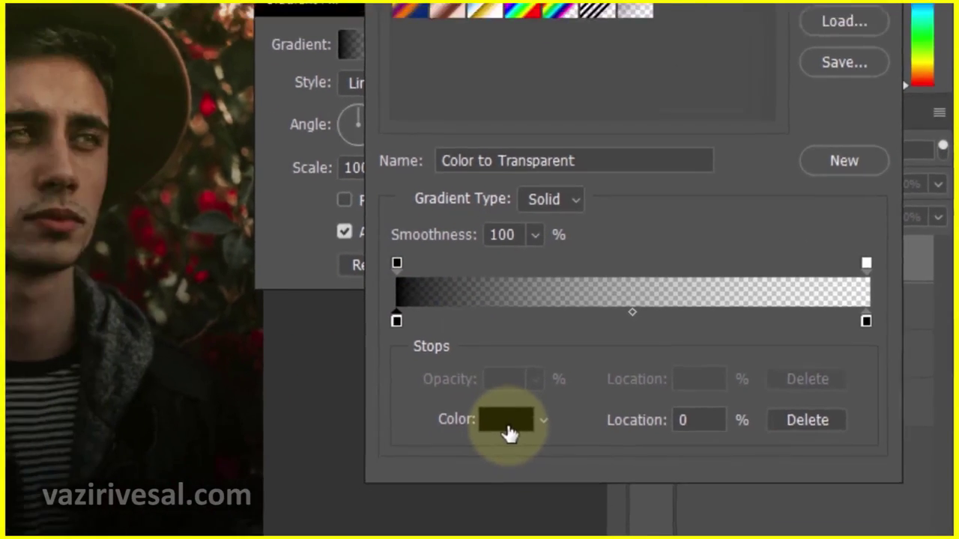
{"action": "left_click", "coordinate": [436, 446]}
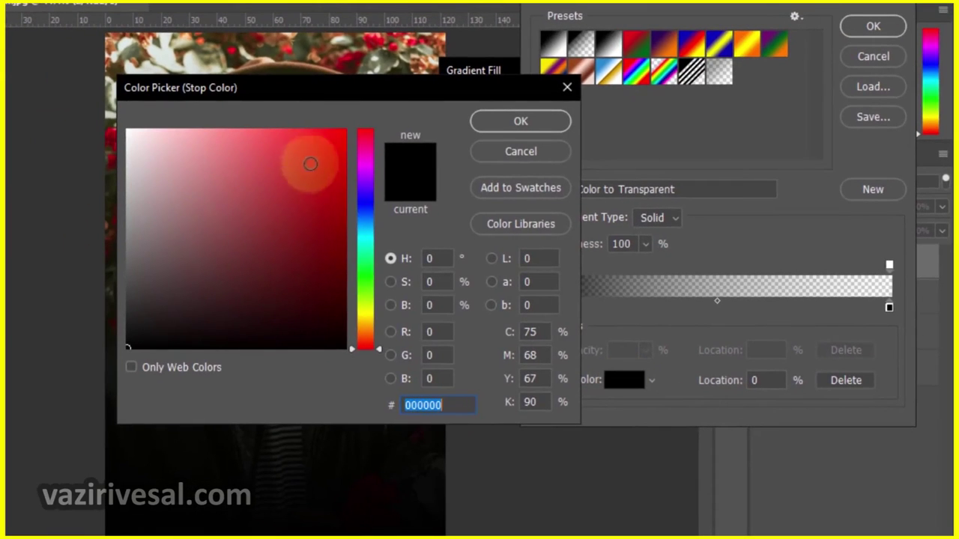
{"action": "left_click", "coordinate": [362, 323]}
{"action": "left_click_drag", "start_coordinate": [327, 158], "coordinate": [346, 129]}
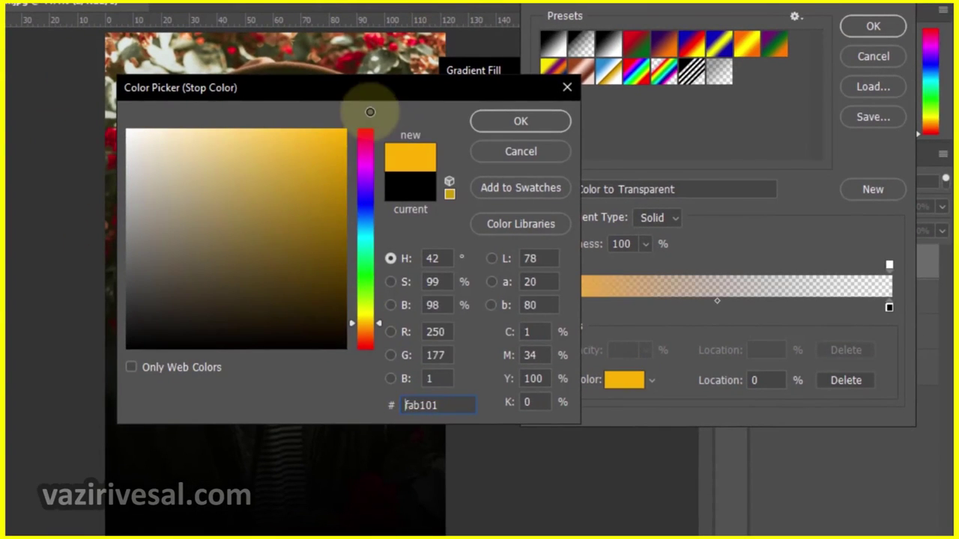
{"action": "left_click_drag", "start_coordinate": [443, 405], "coordinate": [389, 402]}
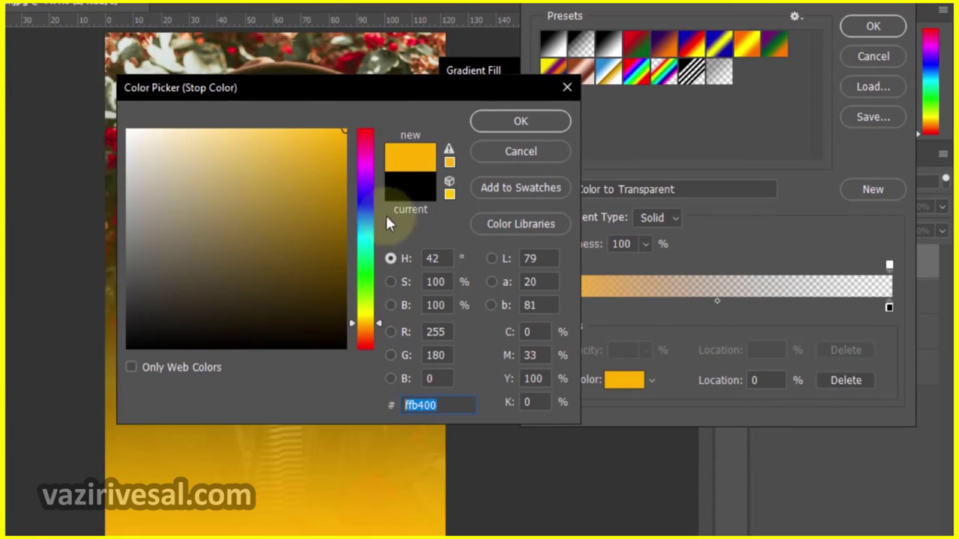
{"action": "left_click_drag", "start_coordinate": [365, 329], "coordinate": [366, 326]}
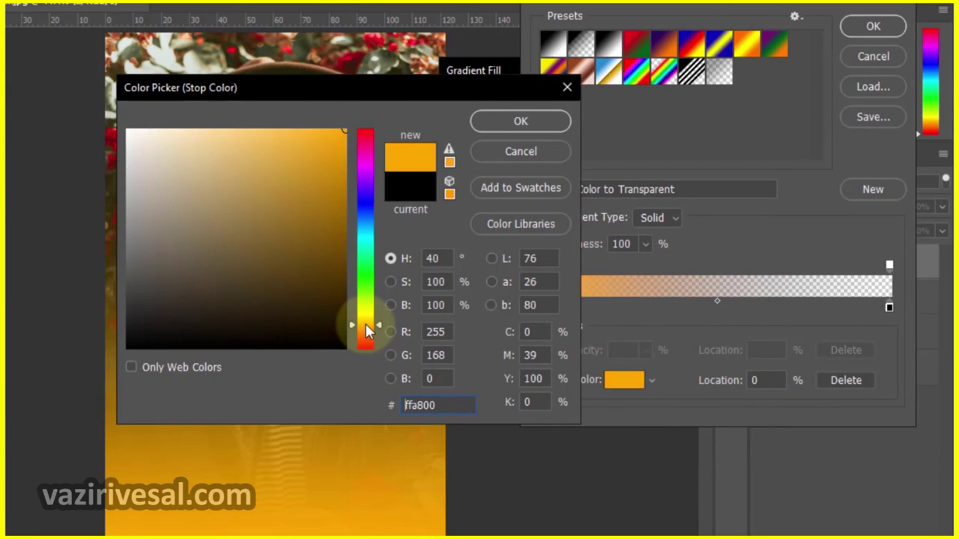
{"action": "left_click", "coordinate": [367, 330]}
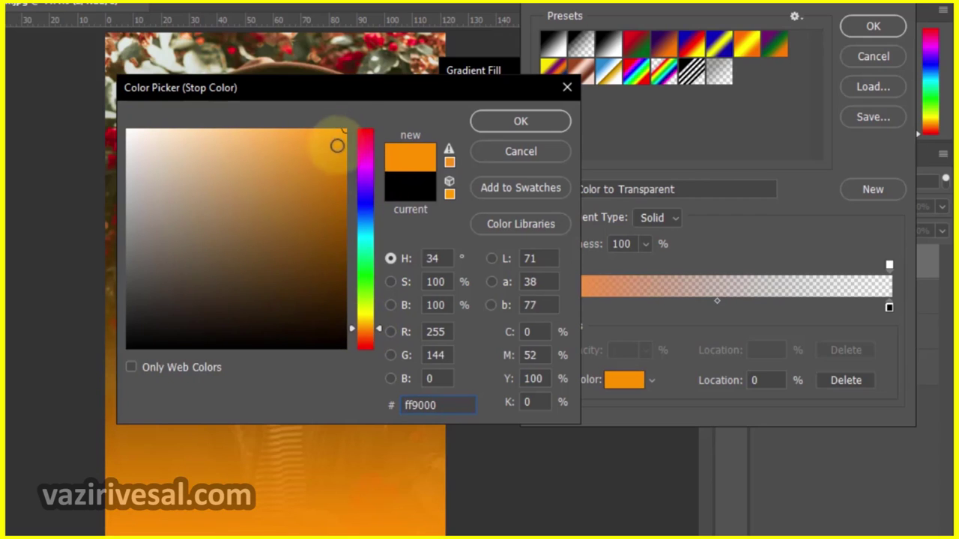
{"action": "left_click_drag", "start_coordinate": [337, 146], "coordinate": [364, 124]}
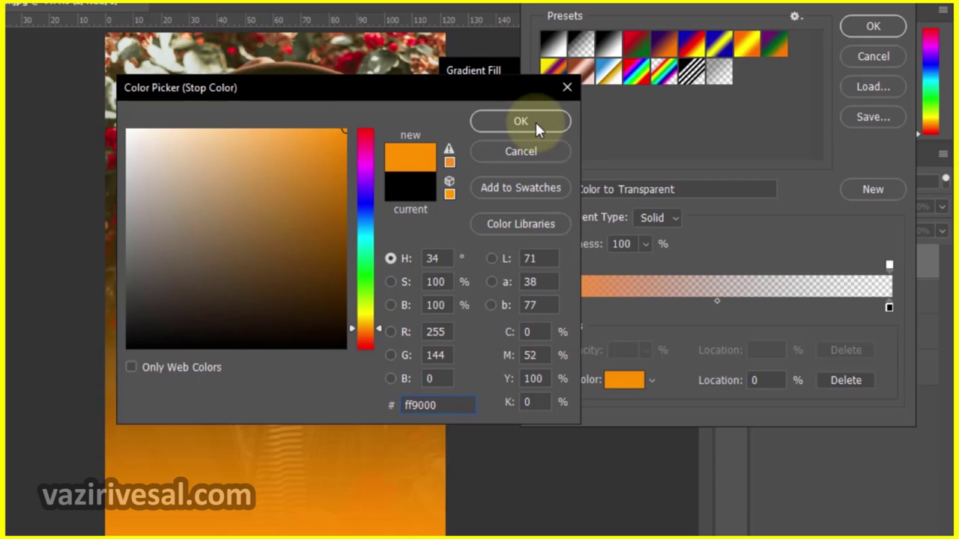
{"action": "left_click", "coordinate": [370, 327]}
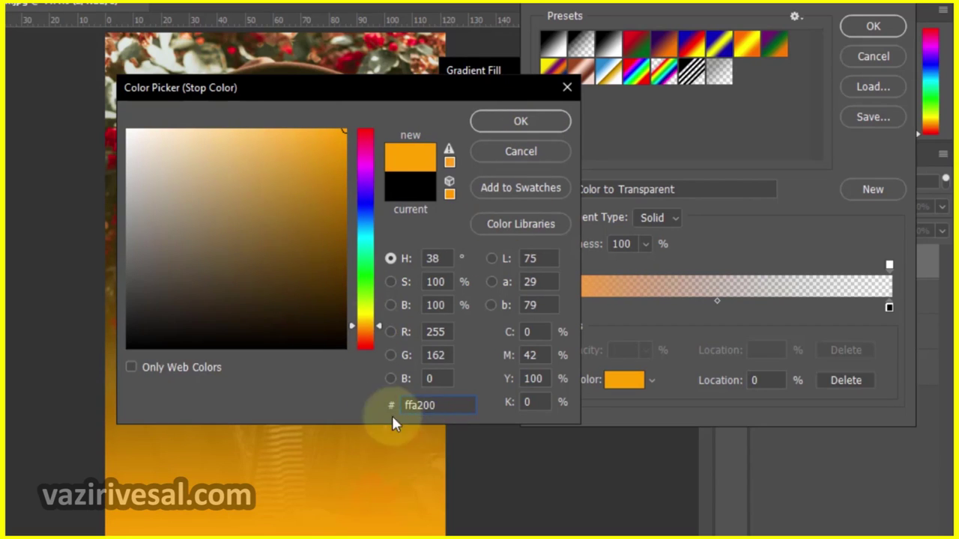
{"action": "left_click", "coordinate": [543, 124]}
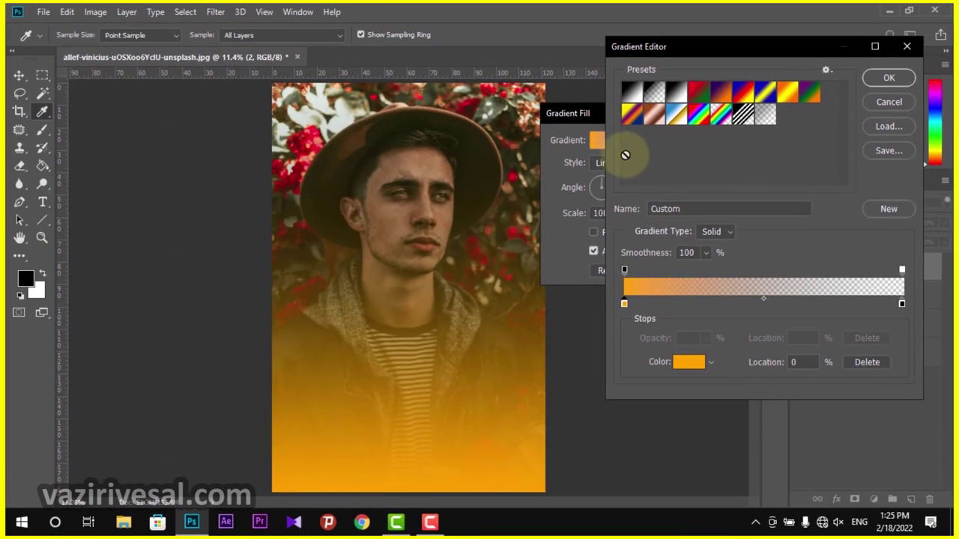
{"action": "left_click", "coordinate": [887, 79]}
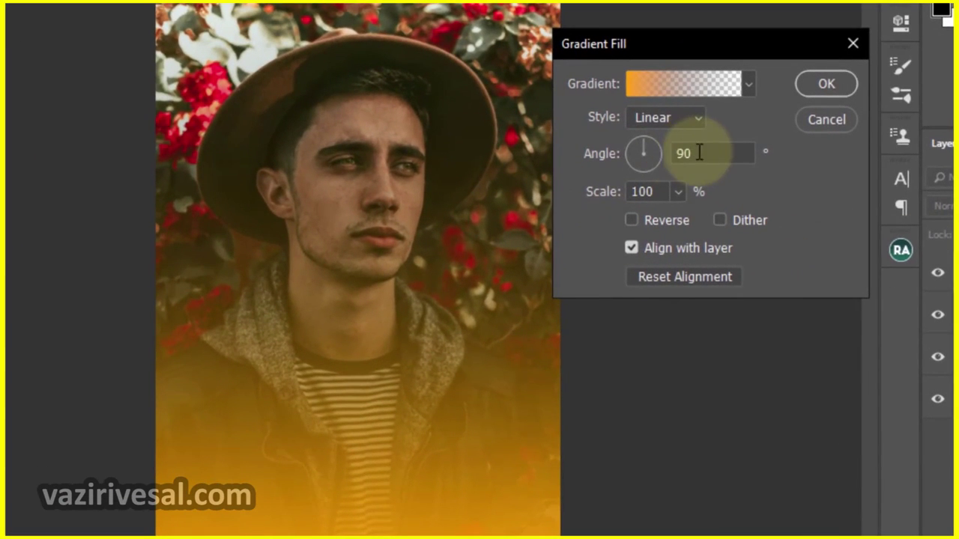
Step: Set the Gradient Fill angle to -180°
{"action": "left_click_drag", "start_coordinate": [696, 153], "coordinate": [646, 152]}
{"action": "type", "text": "-"}
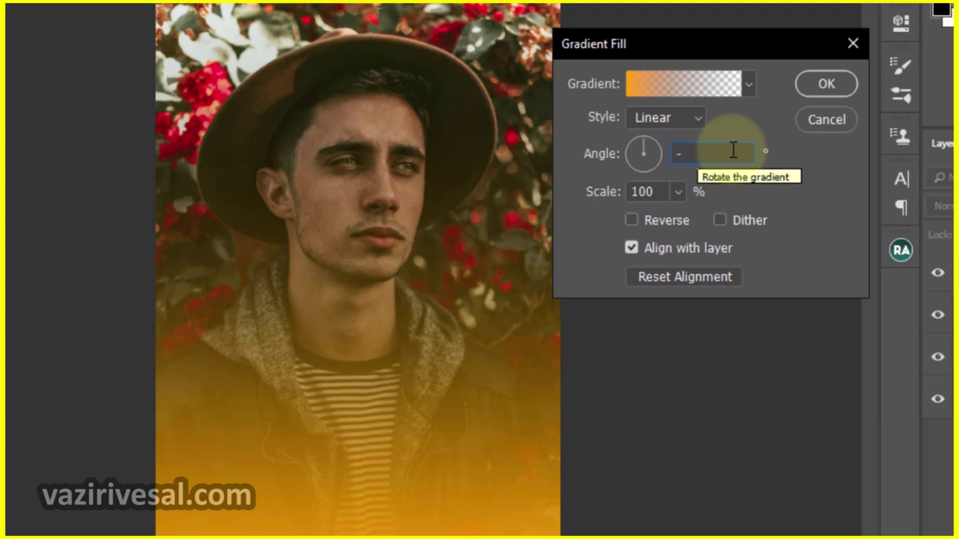
{"action": "type", "text": "18"}
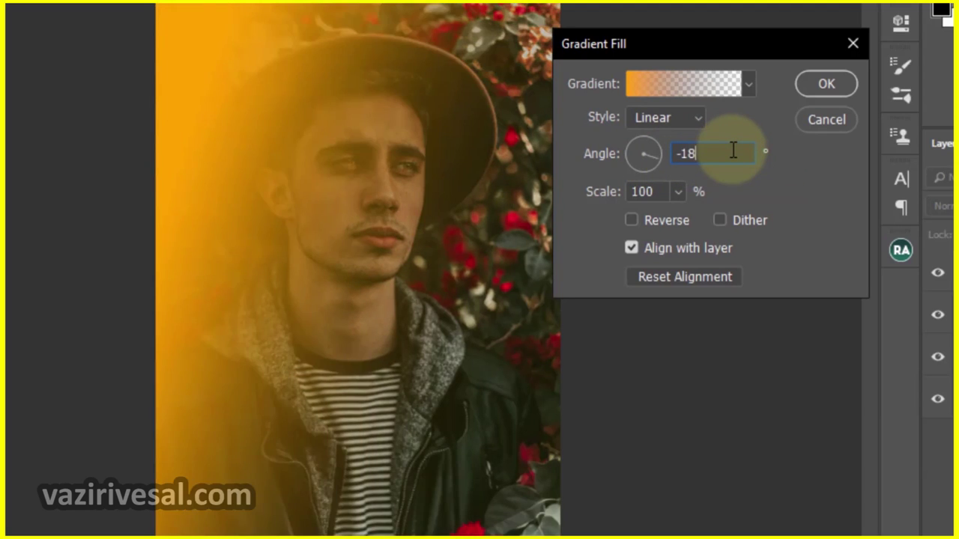
{"action": "type", "text": "0"}
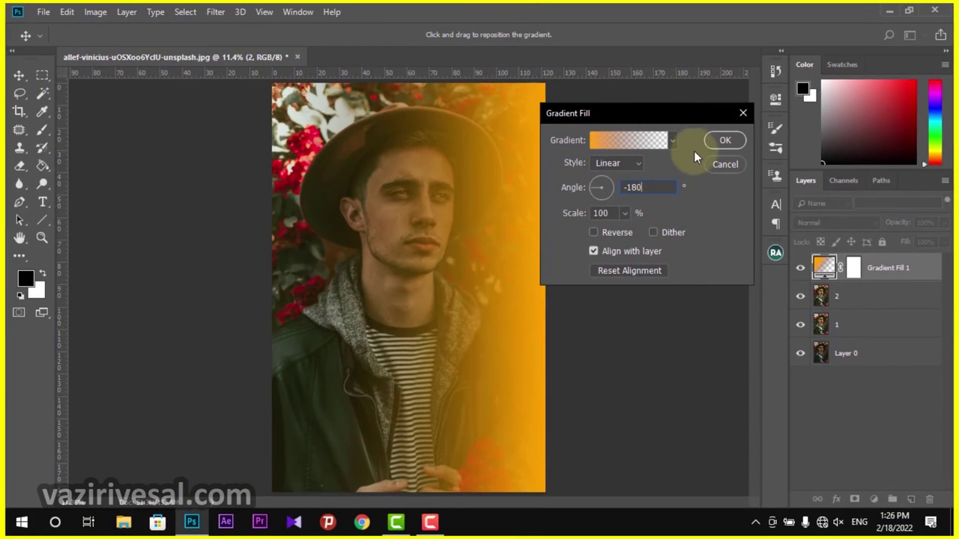
Step: Apply the gradient fill in Vivid Light at 30% opacity, then select layer 2
{"action": "left_click", "coordinate": [718, 141]}
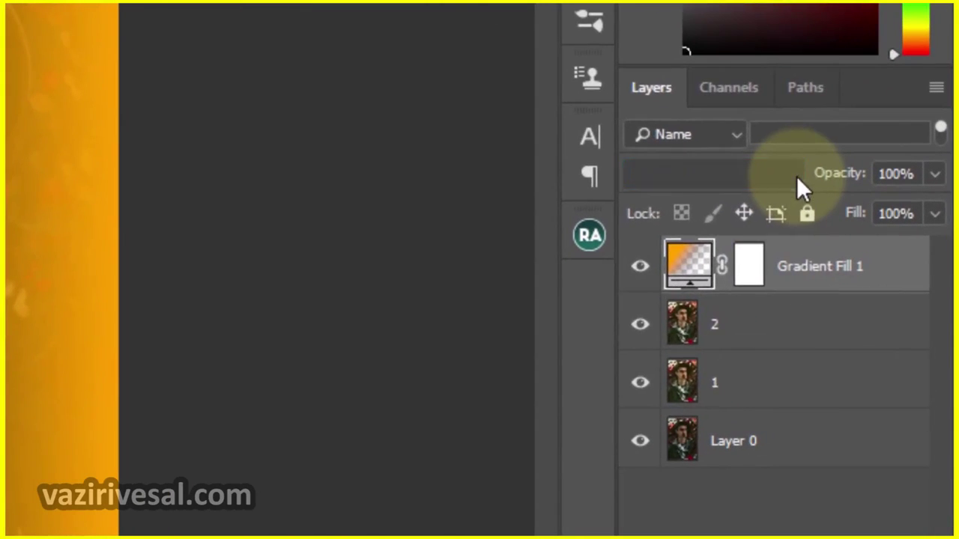
{"action": "left_click", "coordinate": [797, 176]}
{"action": "left_click", "coordinate": [736, 132]}
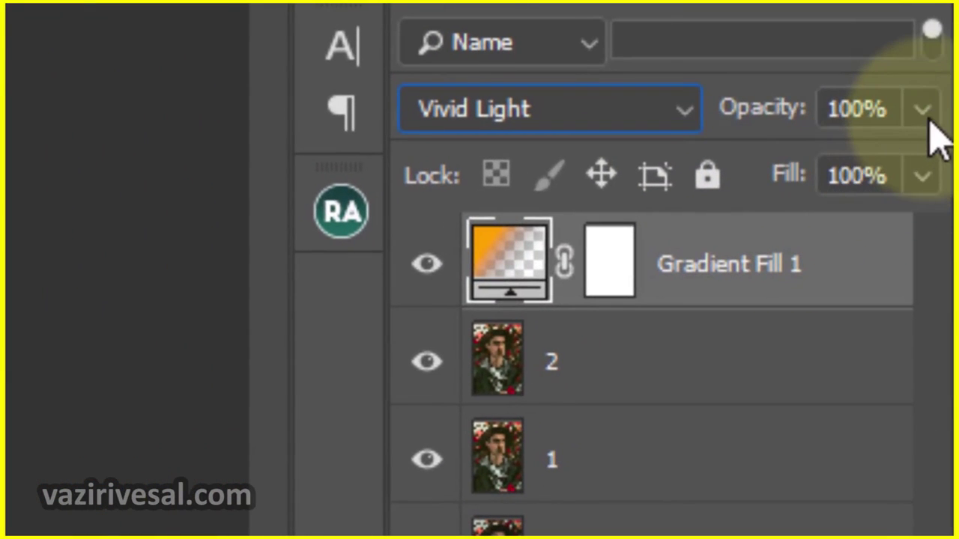
{"action": "left_click", "coordinate": [920, 111]}
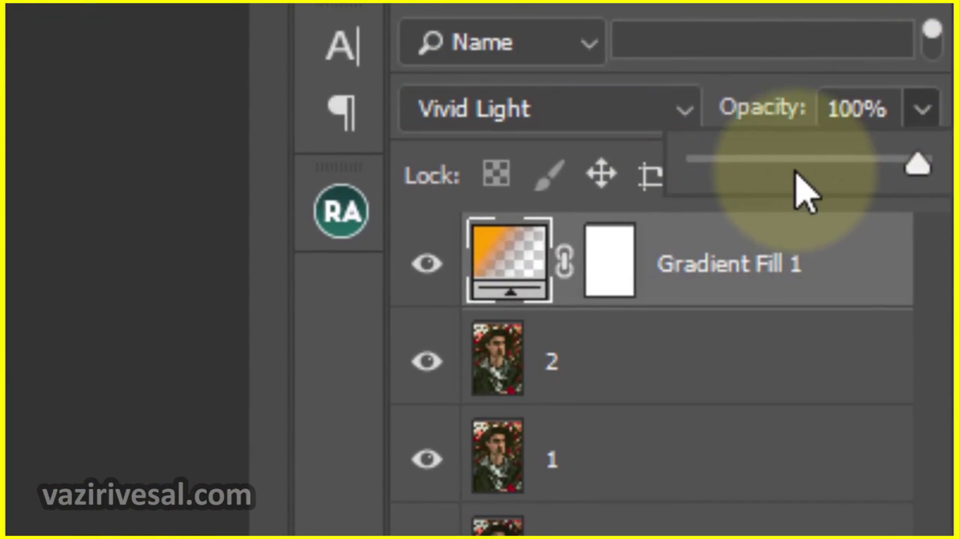
{"action": "left_click_drag", "start_coordinate": [943, 229], "coordinate": [869, 228]}
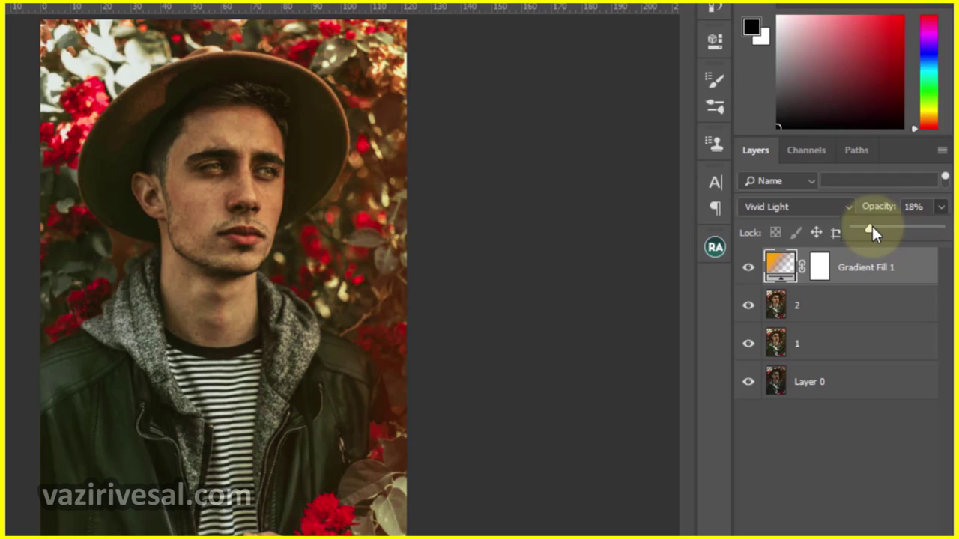
{"action": "left_click_drag", "start_coordinate": [872, 228], "coordinate": [875, 229]}
{"action": "left_click", "coordinate": [914, 207]}
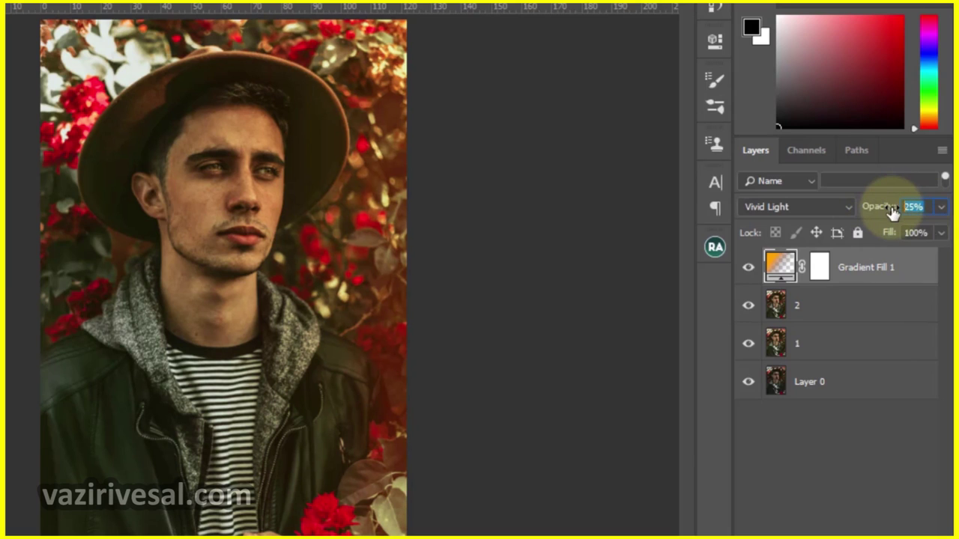
{"action": "type", "text": "3"}
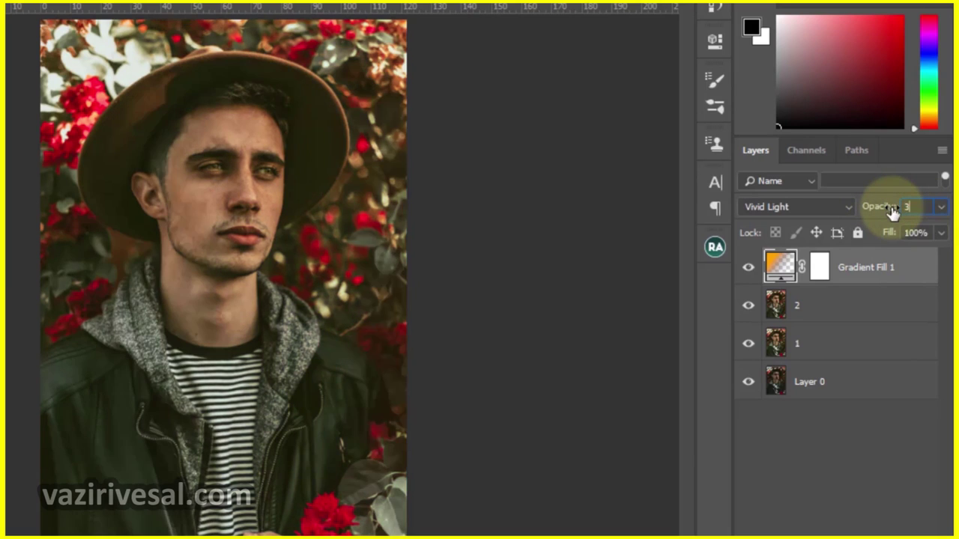
{"action": "type", "text": "0"}
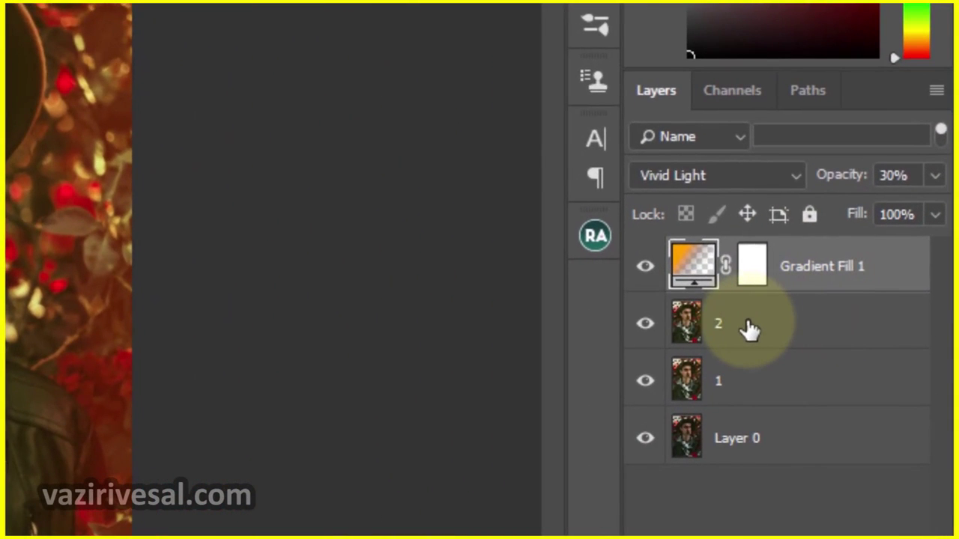
{"action": "left_click", "coordinate": [749, 330]}
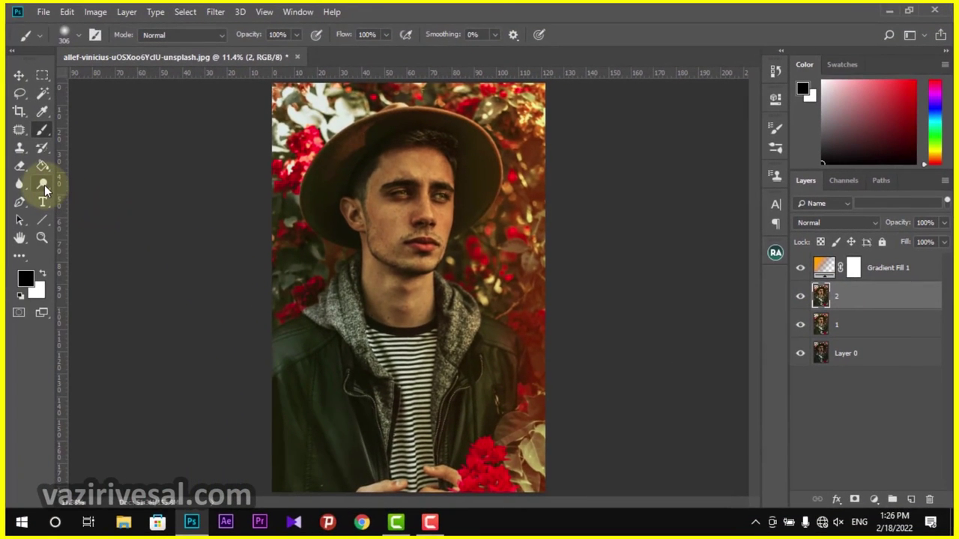
Step: Switch to the Dodge tool and brighten the face around the eyes on layer 2
{"action": "right_click", "coordinate": [45, 185]}
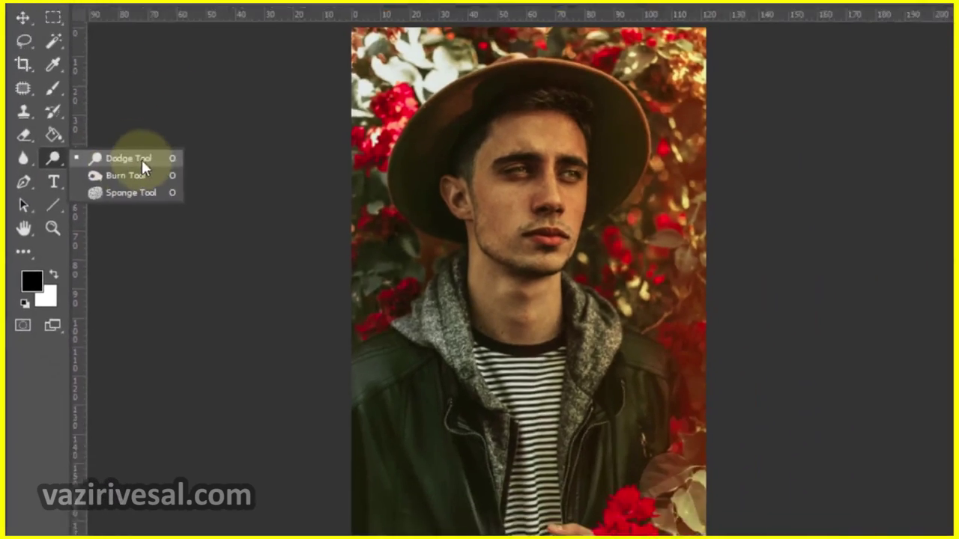
{"action": "left_click", "coordinate": [103, 185]}
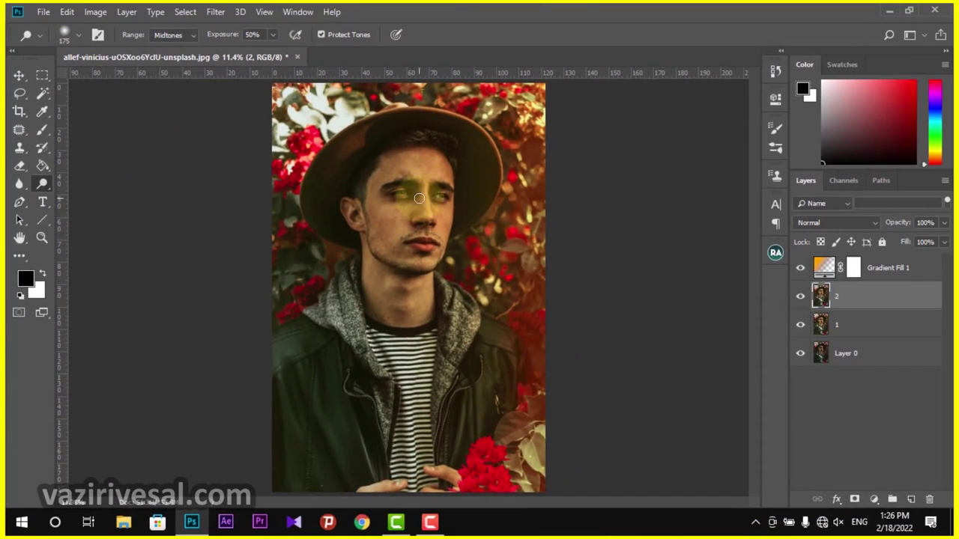
{"action": "left_click_drag", "start_coordinate": [419, 198], "coordinate": [405, 207]}
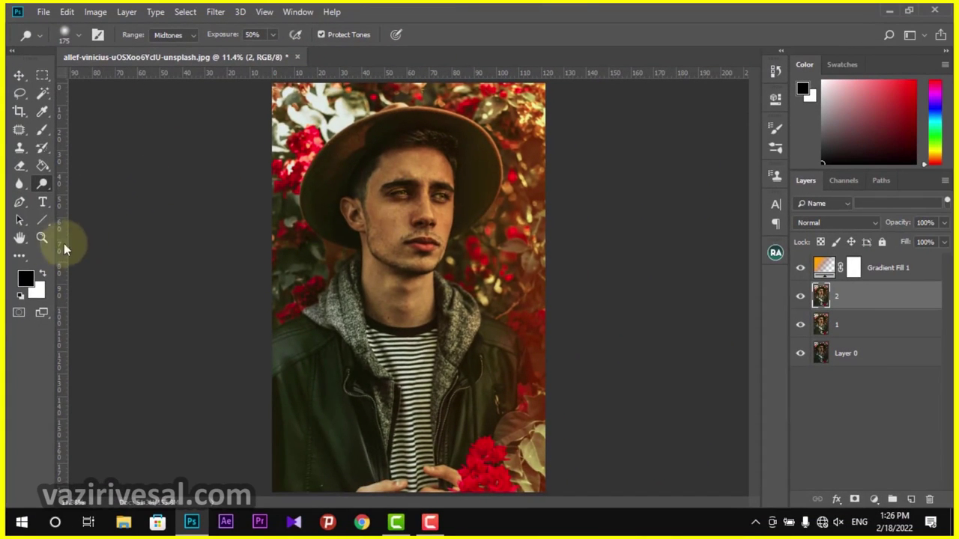
{"action": "scroll", "coordinate": [414, 173], "scroll_direction": "up", "scroll_amount": 1}
{"action": "scroll", "coordinate": [413, 172], "scroll_direction": "up", "scroll_amount": 1}
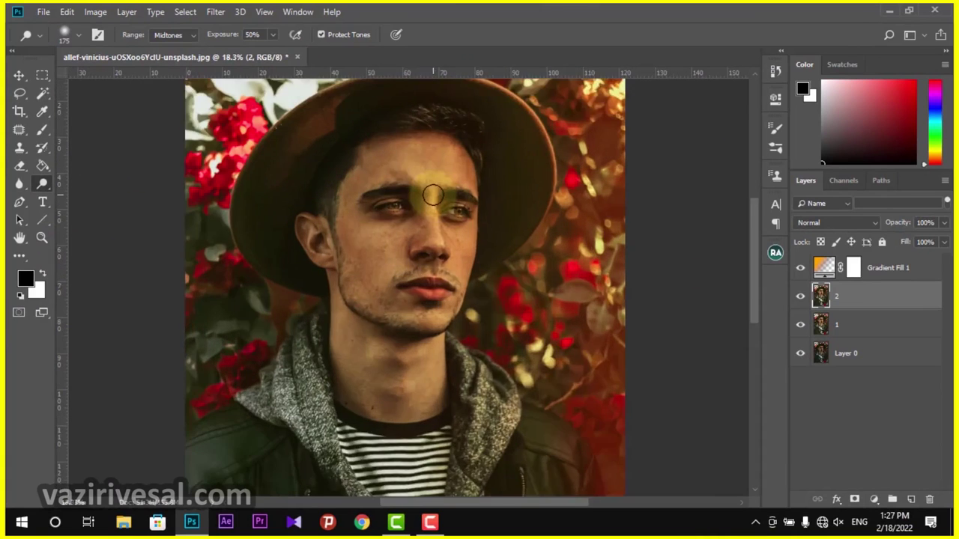
{"action": "scroll", "coordinate": [439, 192], "scroll_direction": "up", "scroll_amount": 1}
{"action": "scroll", "coordinate": [472, 212], "scroll_direction": "up", "scroll_amount": 1}
{"action": "scroll", "coordinate": [472, 212], "scroll_direction": "up", "scroll_amount": 1}
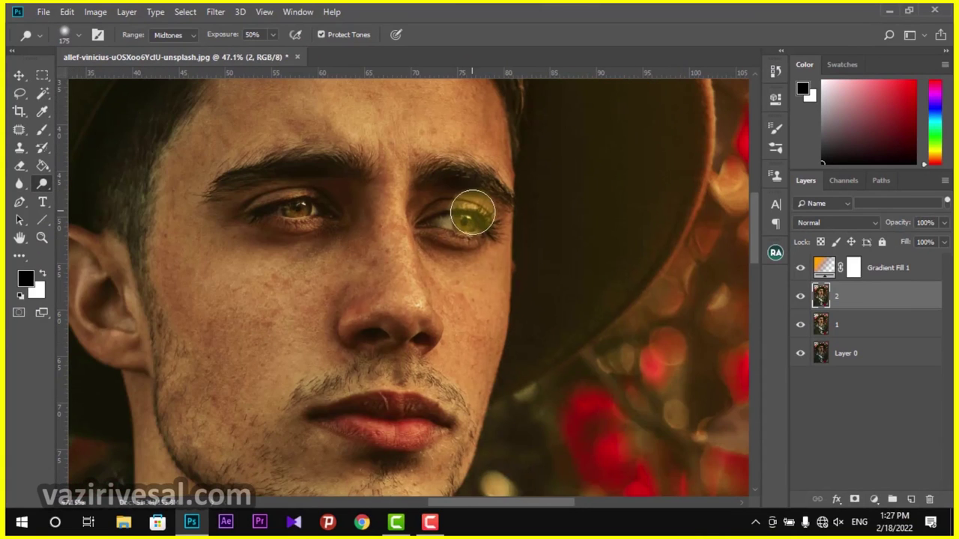
{"action": "scroll", "coordinate": [470, 223], "scroll_direction": "up", "scroll_amount": 1}
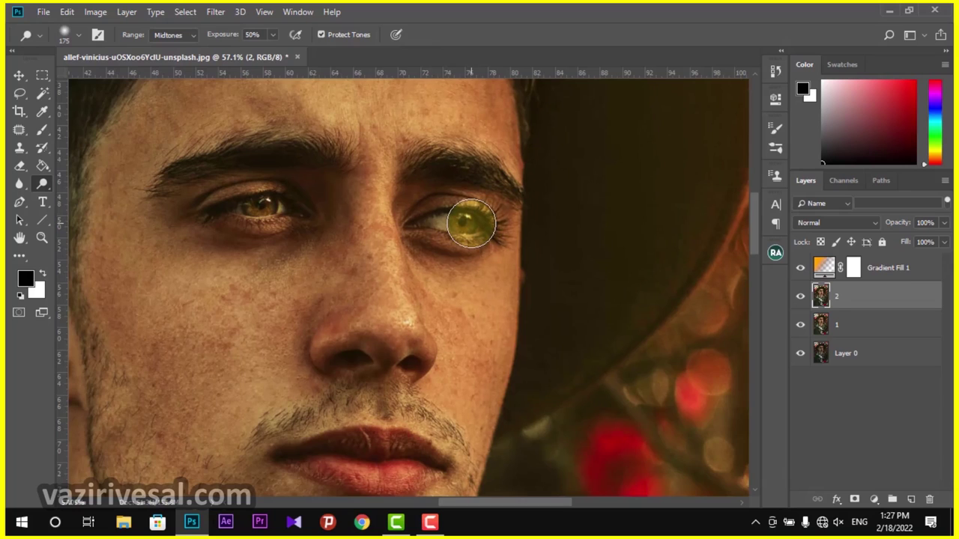
{"action": "scroll", "coordinate": [467, 221], "scroll_direction": "up", "scroll_amount": 1}
Step: Undo the dodge on the right iris and set Dodge exposure to 50%
{"action": "left_click_drag", "start_coordinate": [461, 227], "coordinate": [469, 222]}
{"action": "key", "text": "ctrl+z"}
{"action": "left_click", "coordinate": [273, 34]}
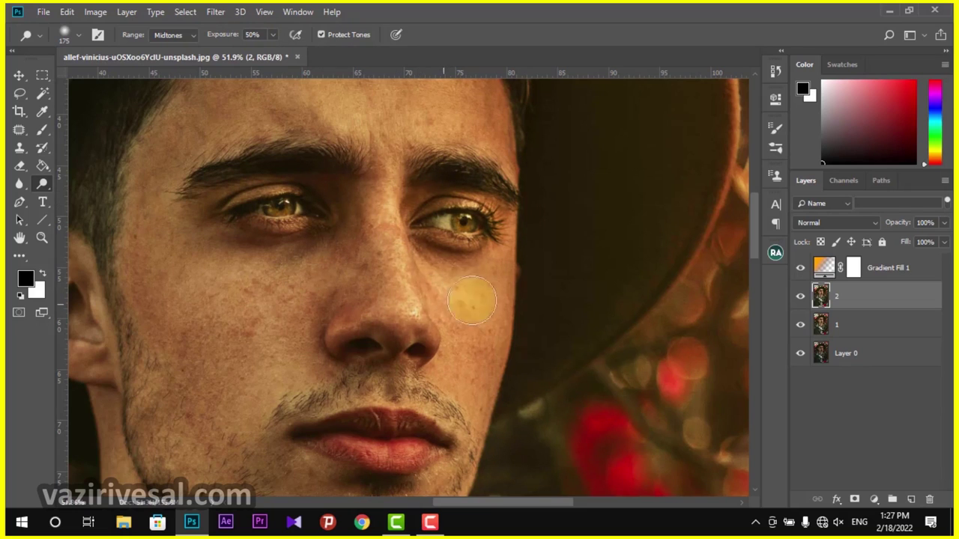
{"action": "scroll", "coordinate": [509, 172], "scroll_direction": "up", "scroll_amount": 3}
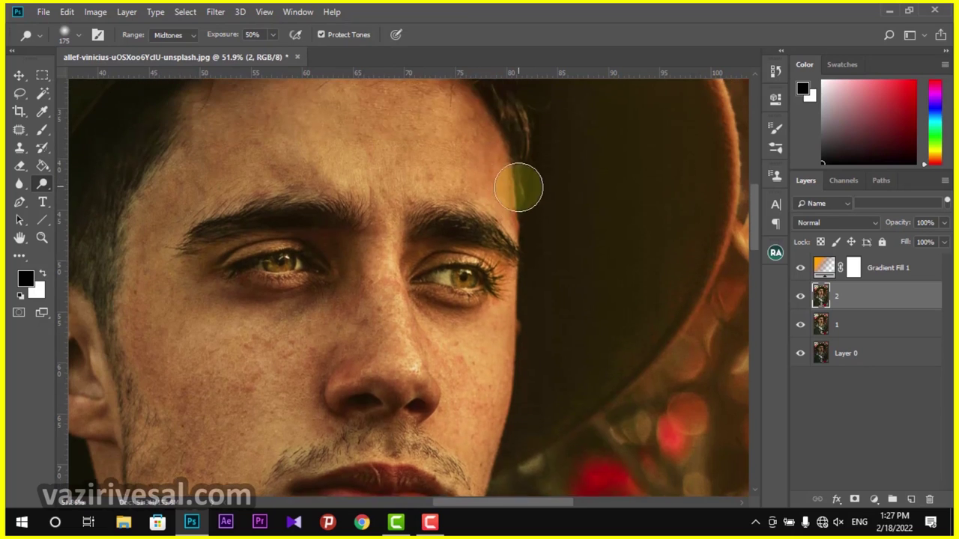
{"action": "scroll", "coordinate": [524, 187], "scroll_direction": "up", "scroll_amount": 1}
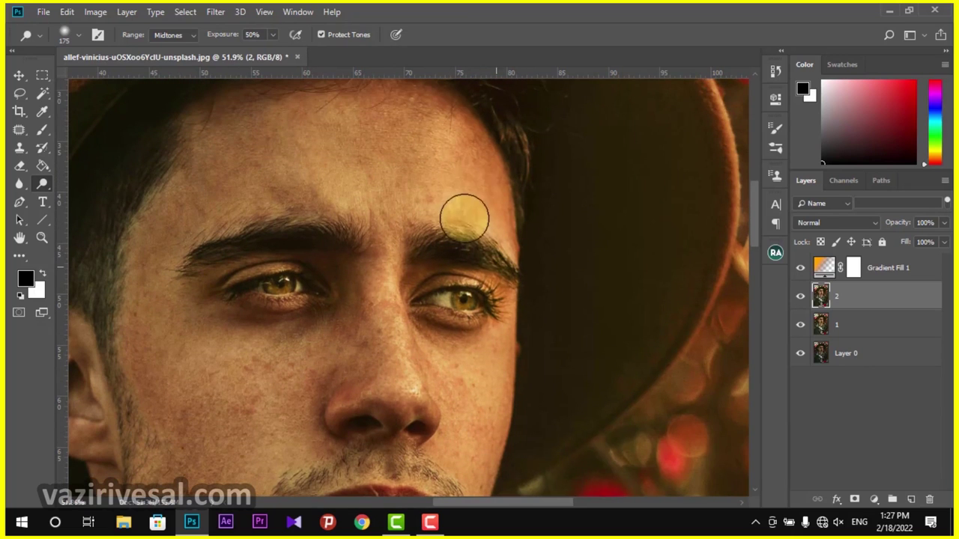
{"action": "scroll", "coordinate": [462, 214], "scroll_direction": "up", "scroll_amount": 3}
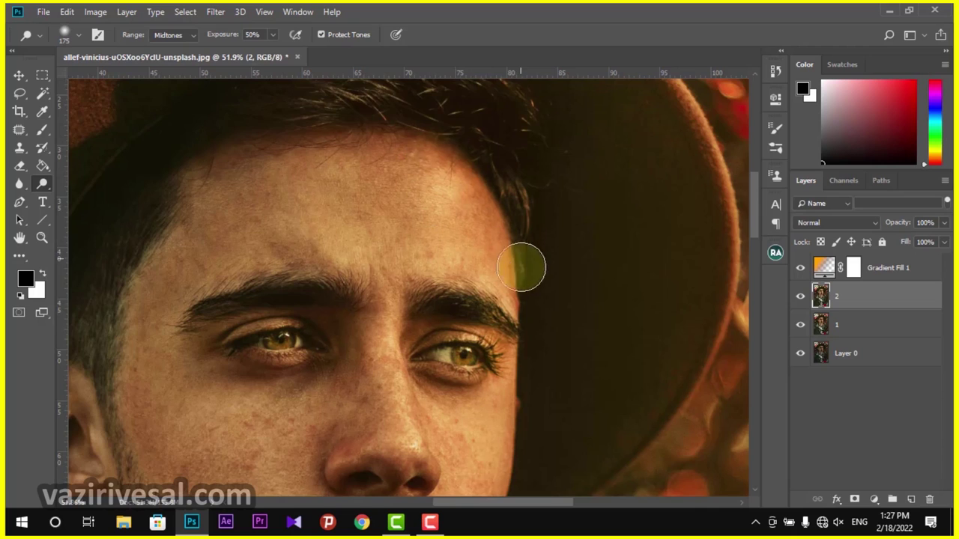
{"action": "scroll", "coordinate": [526, 268], "scroll_direction": "down", "scroll_amount": 2}
{"action": "scroll", "coordinate": [529, 285], "scroll_direction": "down", "scroll_amount": 1}
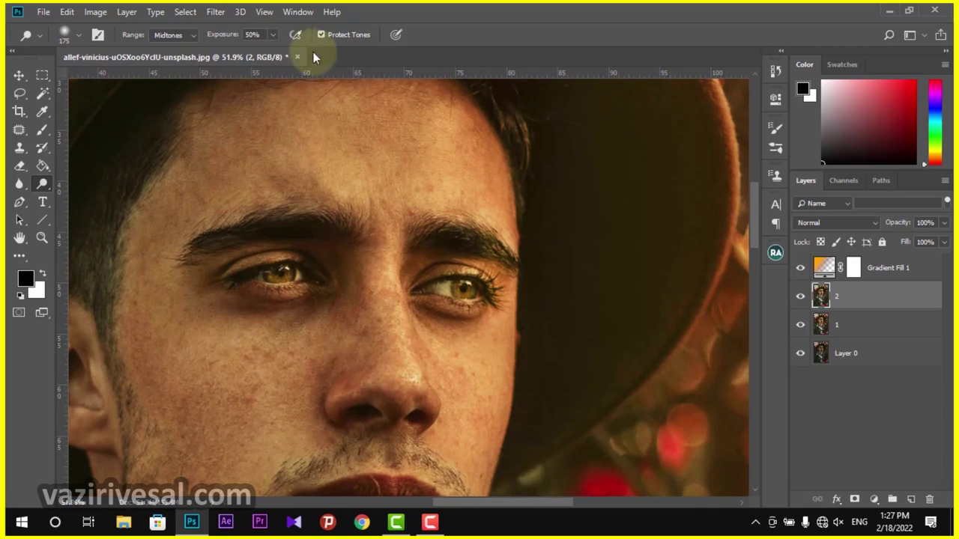
Step: Lower the Dodge tool's Exposure to 25% and lighten the lower lip
{"action": "left_click", "coordinate": [273, 34]}
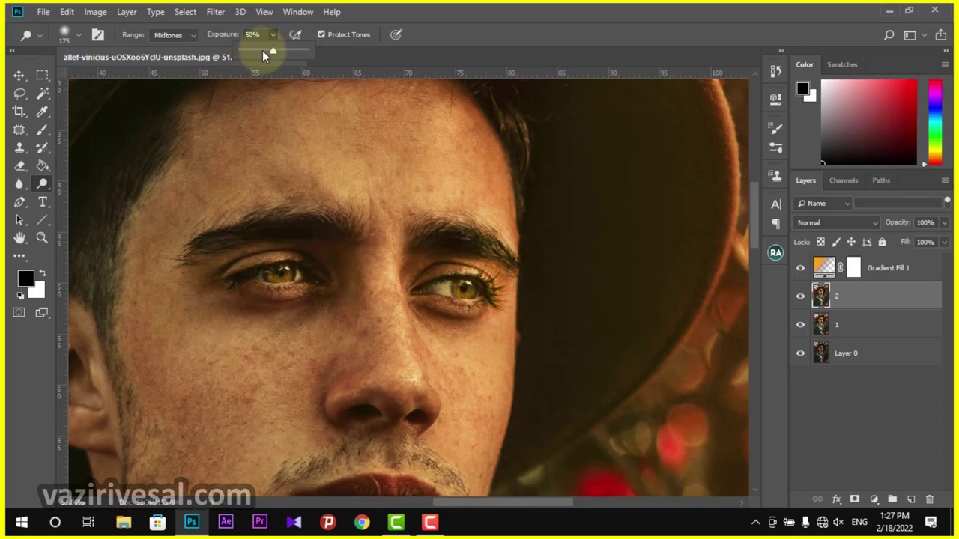
{"action": "left_click_drag", "start_coordinate": [256, 50], "coordinate": [259, 50]}
{"action": "scroll", "coordinate": [503, 289], "scroll_direction": "down", "scroll_amount": 3}
{"action": "scroll", "coordinate": [499, 298], "scroll_direction": "down", "scroll_amount": 3}
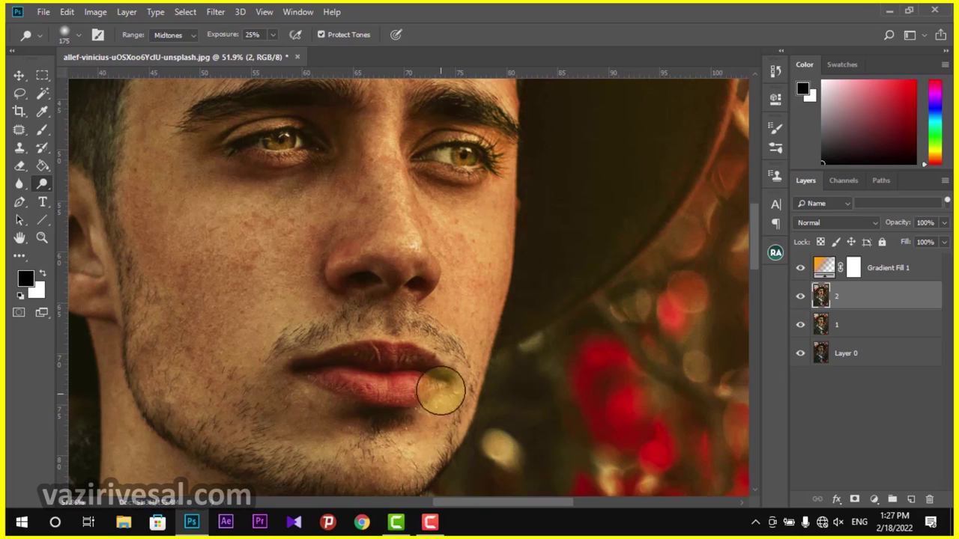
{"action": "left_click_drag", "start_coordinate": [381, 379], "coordinate": [417, 388]}
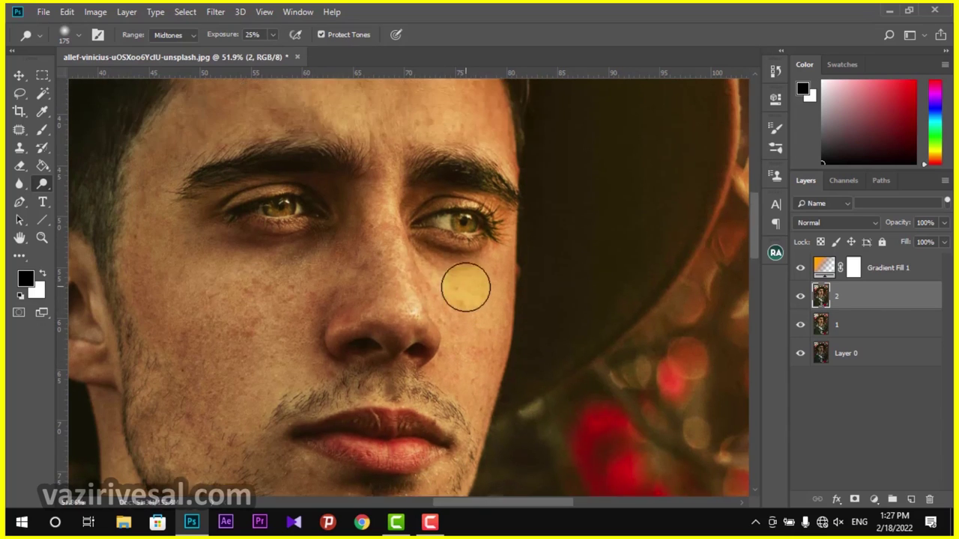
Step: Dodge across the lips and lower face at 25% strength
{"action": "scroll", "coordinate": [467, 285], "scroll_direction": "up", "scroll_amount": 3}
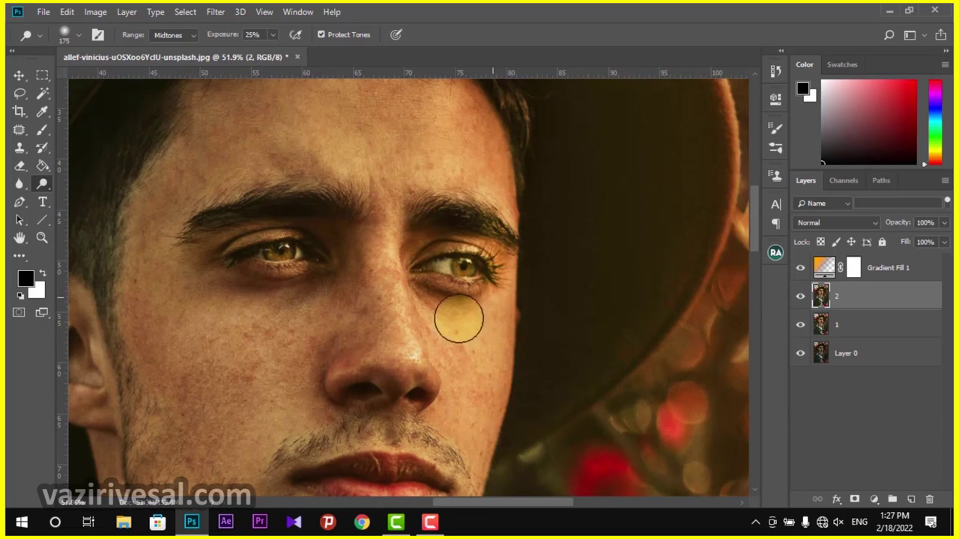
{"action": "scroll", "coordinate": [449, 311], "scroll_direction": "up", "scroll_amount": 1}
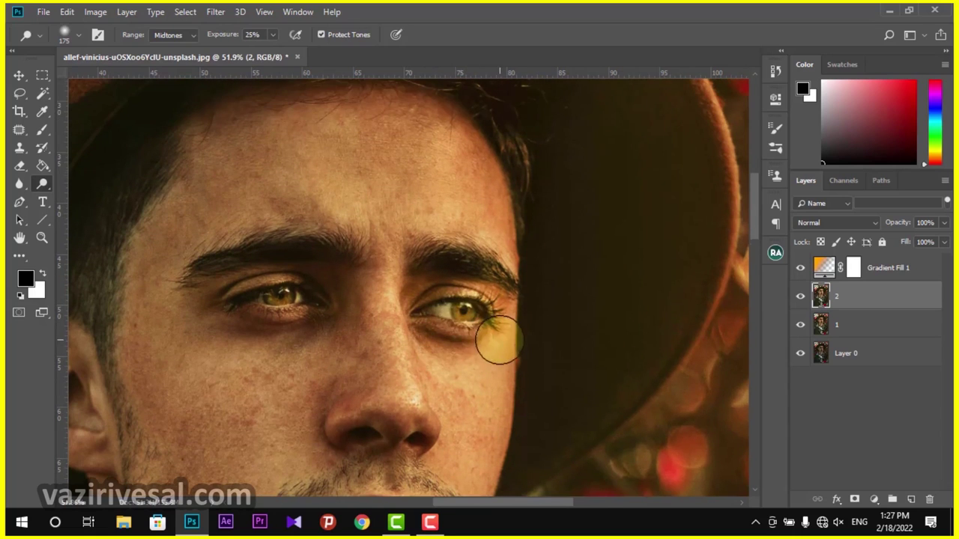
{"action": "scroll", "coordinate": [487, 337], "scroll_direction": "up", "scroll_amount": 3}
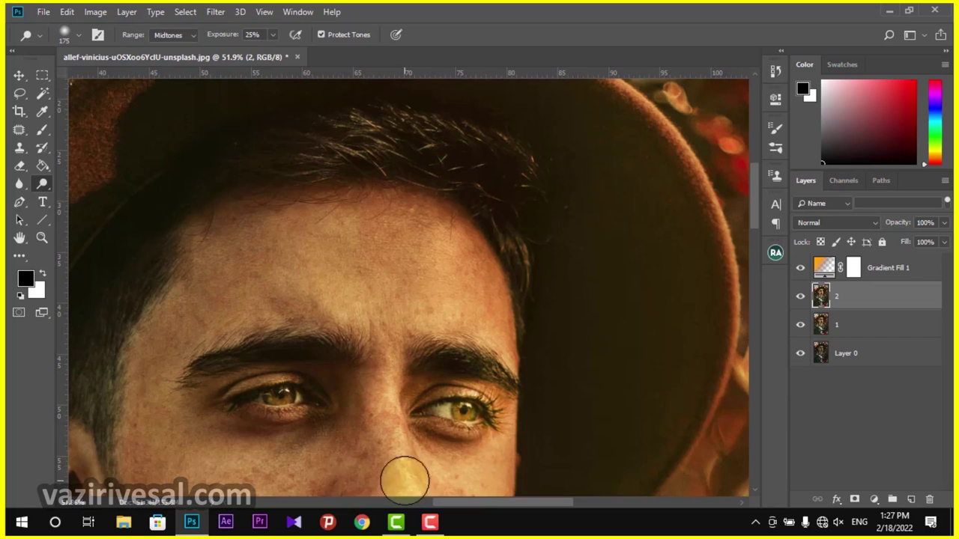
{"action": "scroll", "coordinate": [359, 450], "scroll_direction": "up", "scroll_amount": 1}
{"action": "left_click_drag", "start_coordinate": [315, 417], "coordinate": [207, 403]}
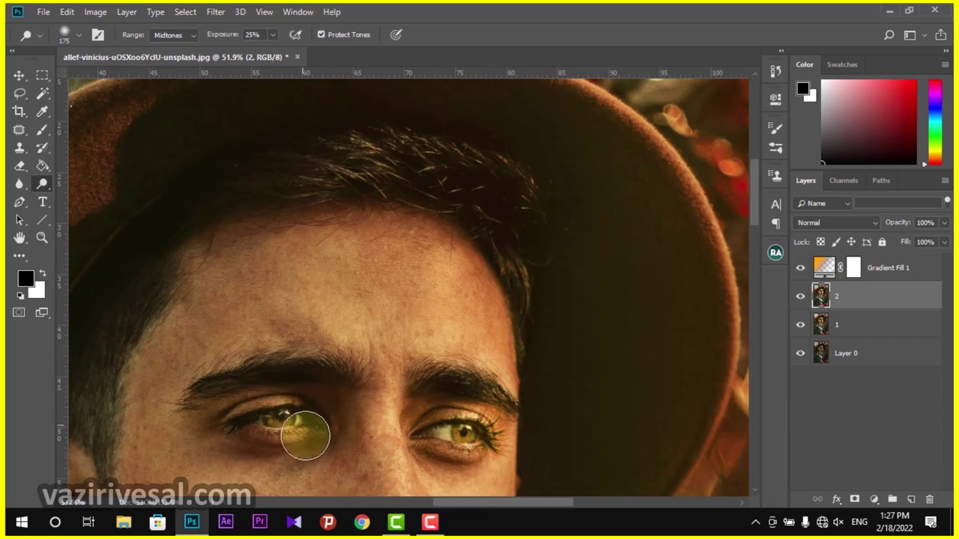
{"action": "scroll", "coordinate": [367, 382], "scroll_direction": "up", "scroll_amount": 2}
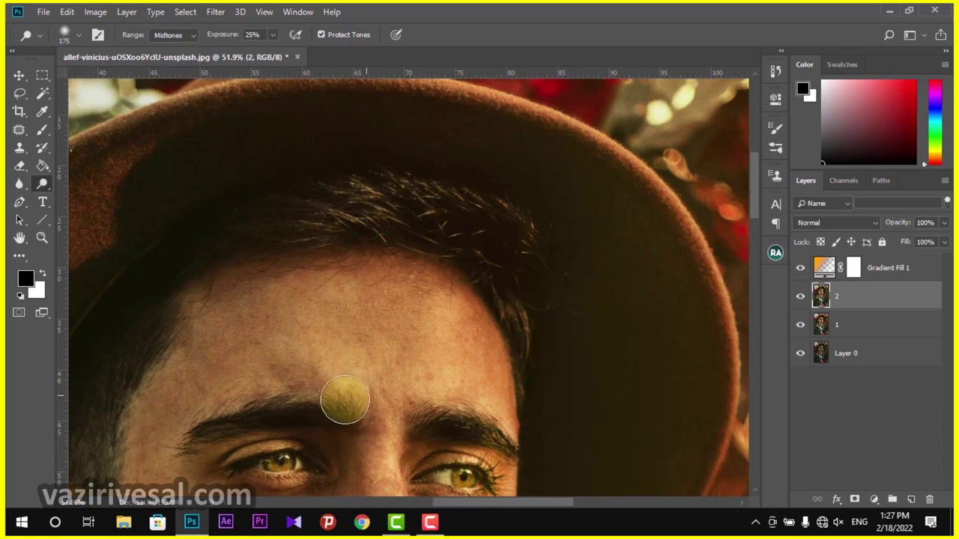
{"action": "scroll", "coordinate": [342, 375], "scroll_direction": "down", "scroll_amount": 3}
{"action": "scroll", "coordinate": [343, 375], "scroll_direction": "down", "scroll_amount": 4}
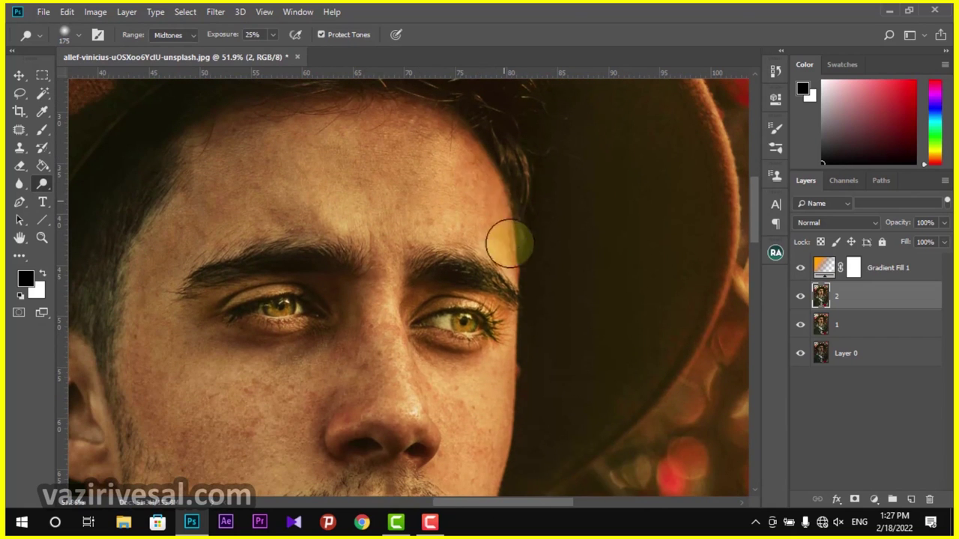
{"action": "scroll", "coordinate": [508, 255], "scroll_direction": "up", "scroll_amount": 2}
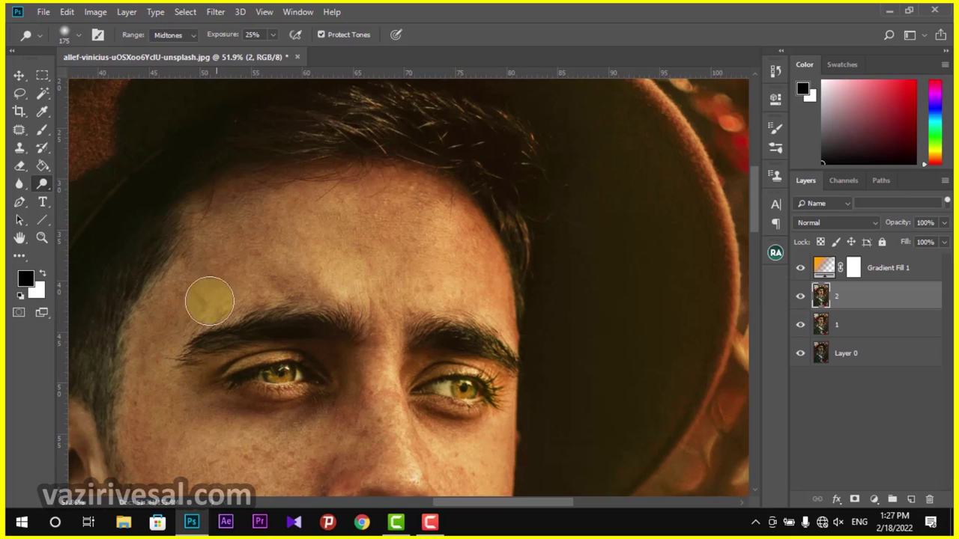
{"action": "scroll", "coordinate": [322, 367], "scroll_direction": "down", "scroll_amount": 4}
{"action": "scroll", "coordinate": [385, 353], "scroll_direction": "down", "scroll_amount": 2}
{"action": "scroll", "coordinate": [392, 360], "scroll_direction": "down", "scroll_amount": 2}
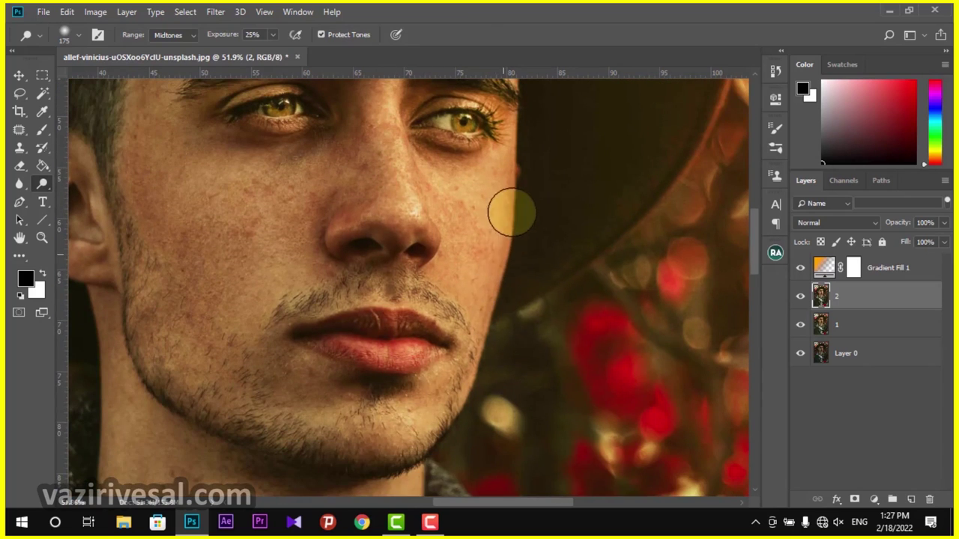
{"action": "scroll", "coordinate": [494, 284], "scroll_direction": "down", "scroll_amount": 2}
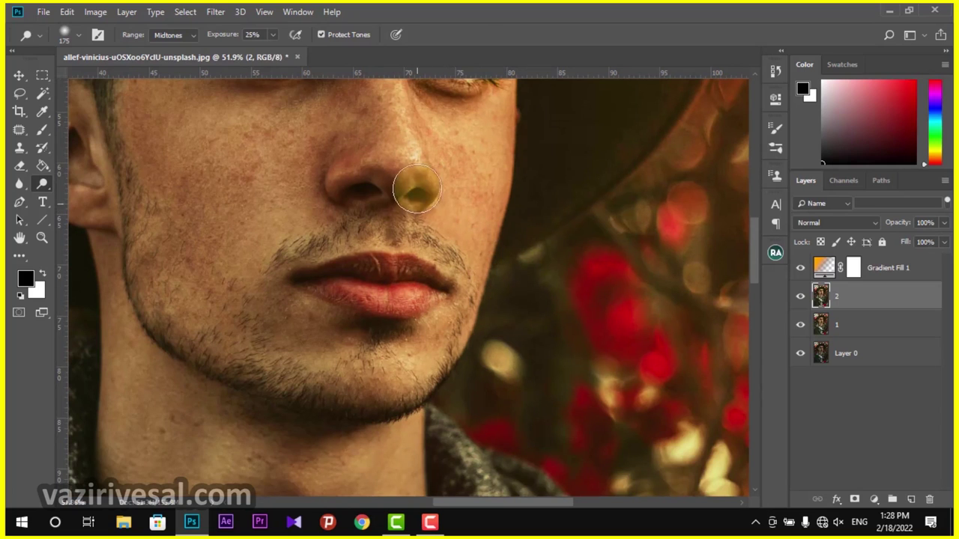
Step: Brighten the nose tip, the cheek beside the nose, and down the neck
{"action": "left_click_drag", "start_coordinate": [427, 183], "coordinate": [403, 208]}
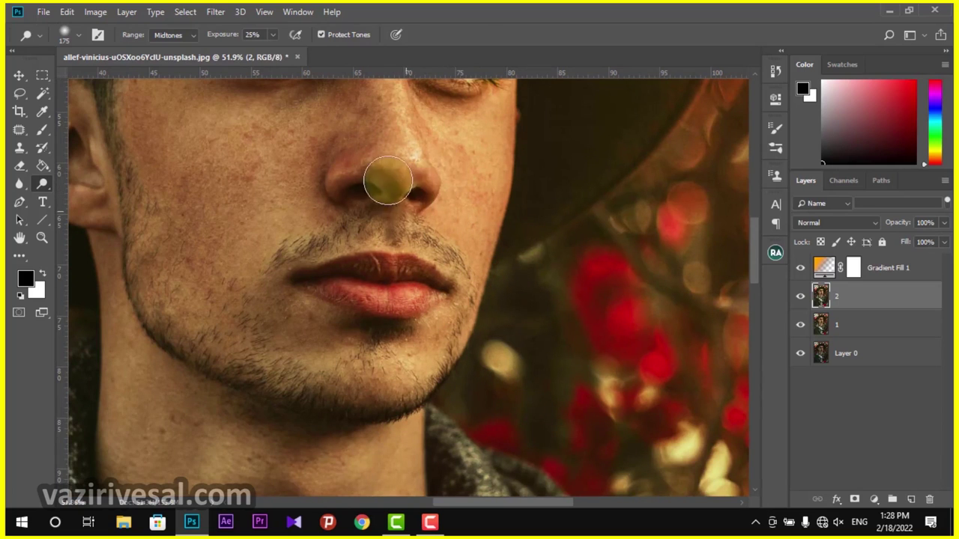
{"action": "left_click_drag", "start_coordinate": [430, 176], "coordinate": [510, 227]}
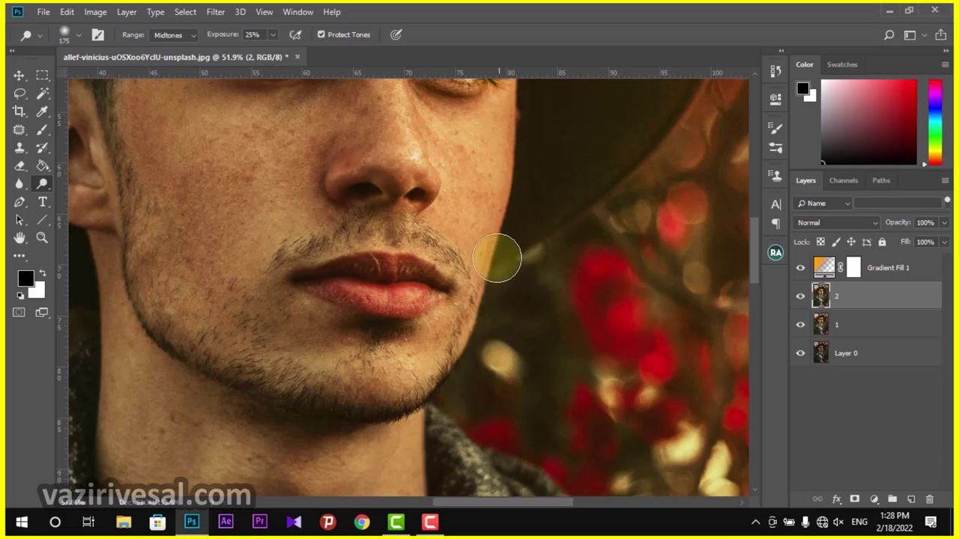
{"action": "scroll", "coordinate": [467, 293], "scroll_direction": "down", "scroll_amount": 2}
{"action": "scroll", "coordinate": [413, 304], "scroll_direction": "down", "scroll_amount": 3}
{"action": "mouse_move", "coordinate": [407, 285]}
{"action": "left_mouse_down"}
{"action": "mouse_move", "coordinate": [414, 416]}
{"action": "mouse_move", "coordinate": [386, 469]}
{"action": "left_mouse_up"}
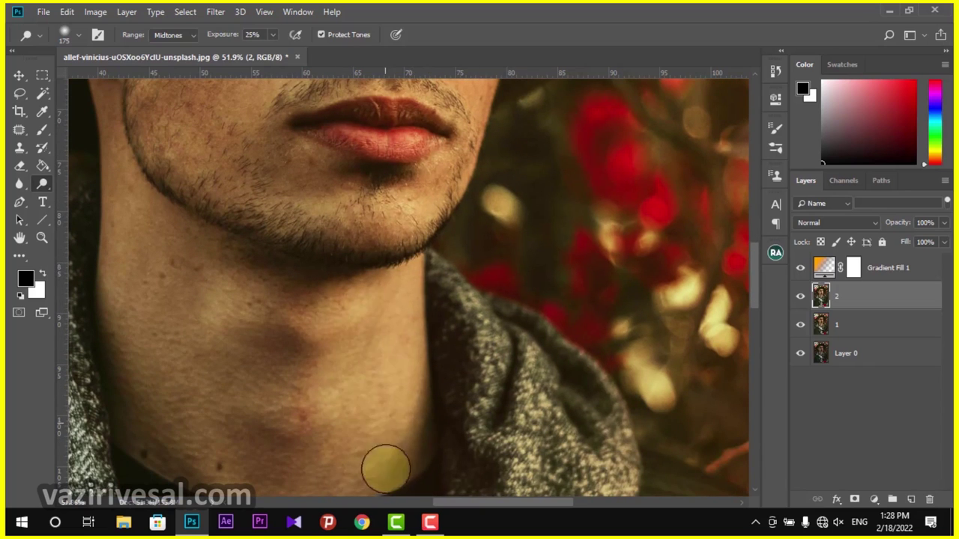
{"action": "scroll", "coordinate": [441, 432], "scroll_direction": "down", "scroll_amount": 3}
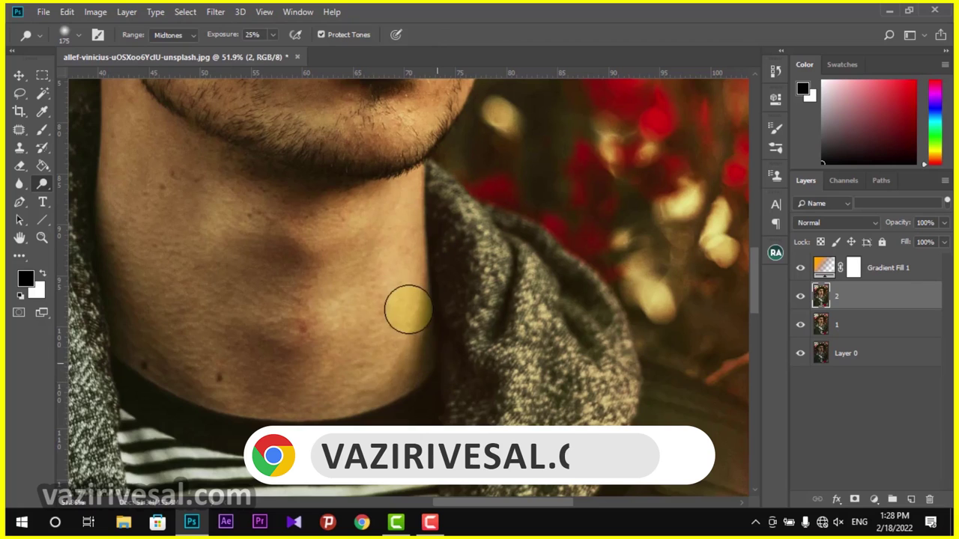
Step: Bring the eyes and brow back into view and brighten the right eye's outer corner
{"action": "scroll", "coordinate": [408, 309], "scroll_direction": "up", "scroll_amount": 2}
{"action": "scroll", "coordinate": [407, 305], "scroll_direction": "up", "scroll_amount": 2}
{"action": "scroll", "coordinate": [408, 307], "scroll_direction": "up", "scroll_amount": 3}
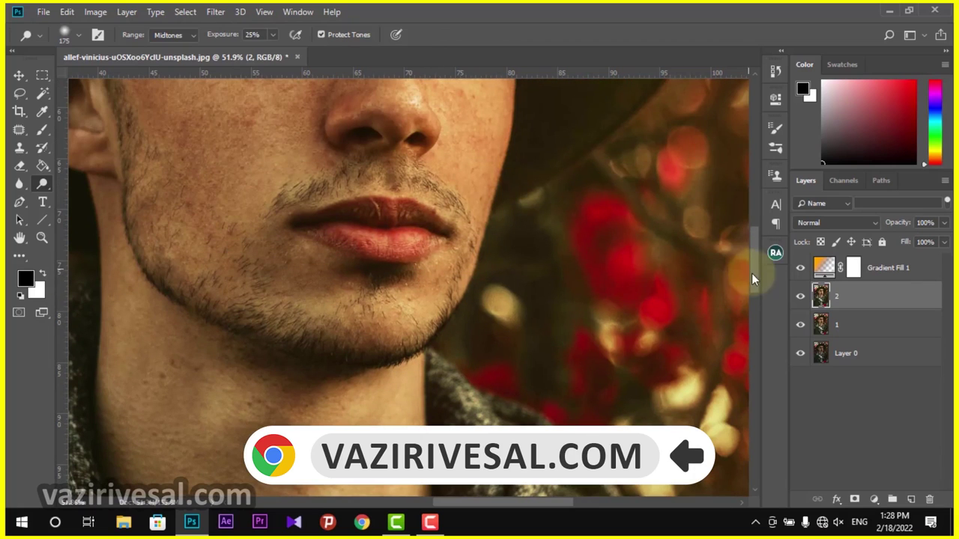
{"action": "left_click_drag", "start_coordinate": [494, 218], "coordinate": [456, 395]}
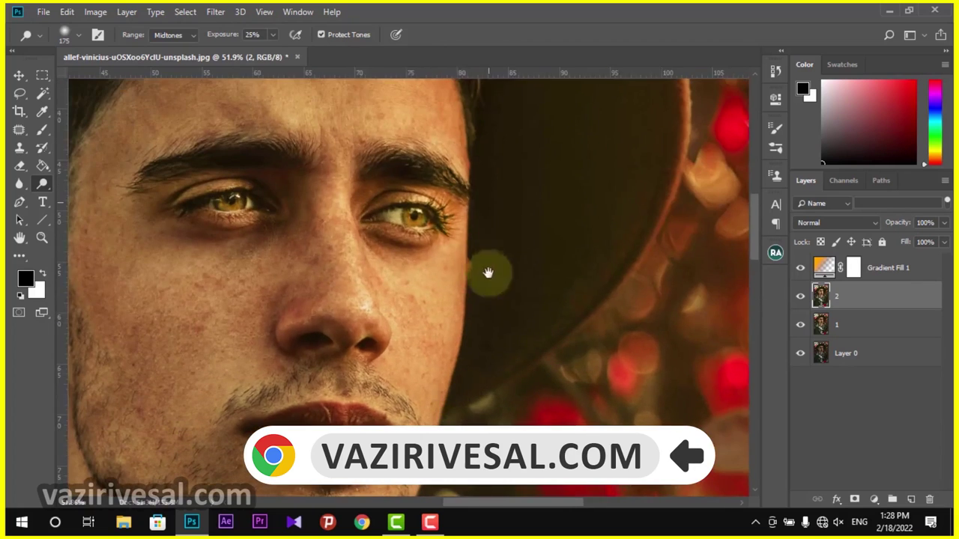
{"action": "left_click_drag", "start_coordinate": [488, 272], "coordinate": [490, 336]}
{"action": "scroll", "coordinate": [467, 360], "scroll_direction": "down", "scroll_amount": 1}
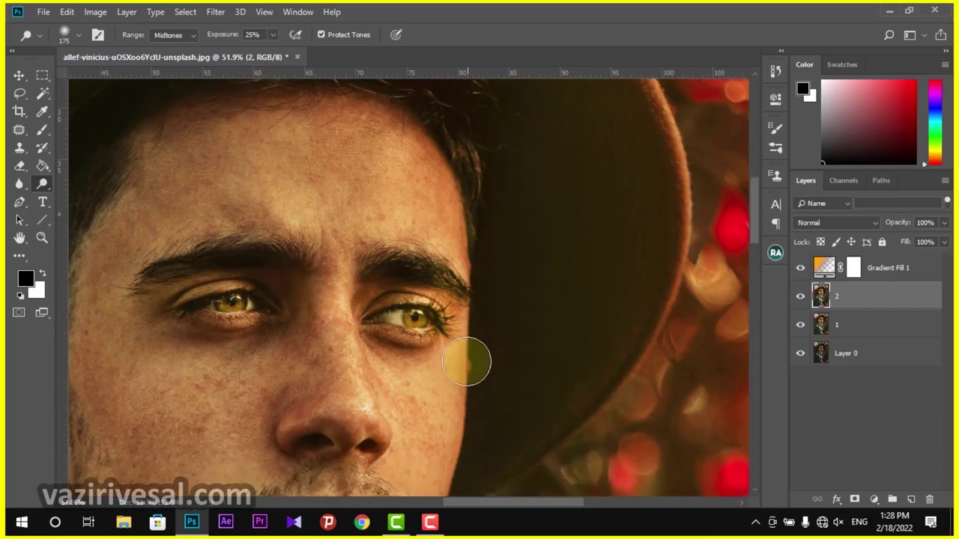
{"action": "scroll", "coordinate": [466, 361], "scroll_direction": "down", "scroll_amount": 2}
{"action": "left_click_drag", "start_coordinate": [448, 279], "coordinate": [438, 302]}
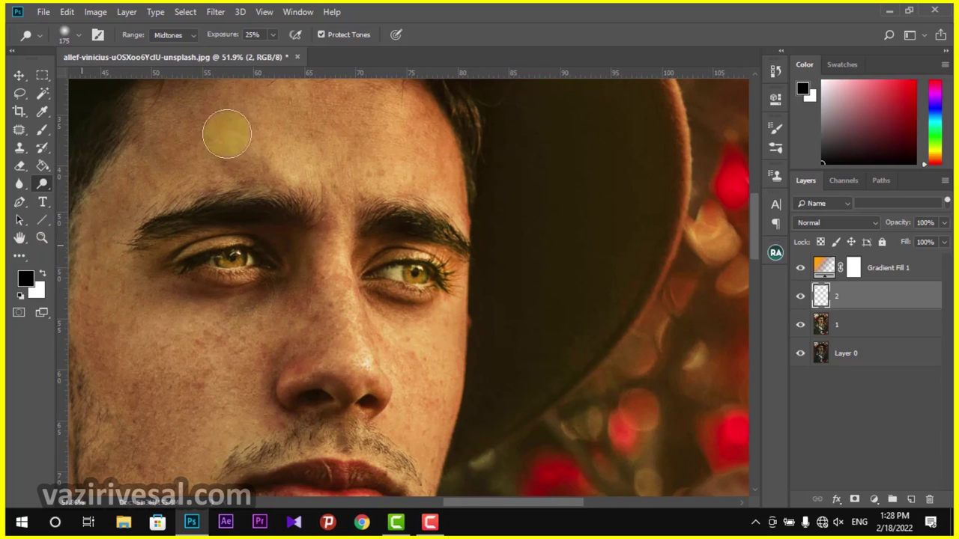
{"action": "scroll", "coordinate": [292, 179], "scroll_direction": "down", "scroll_amount": 3}
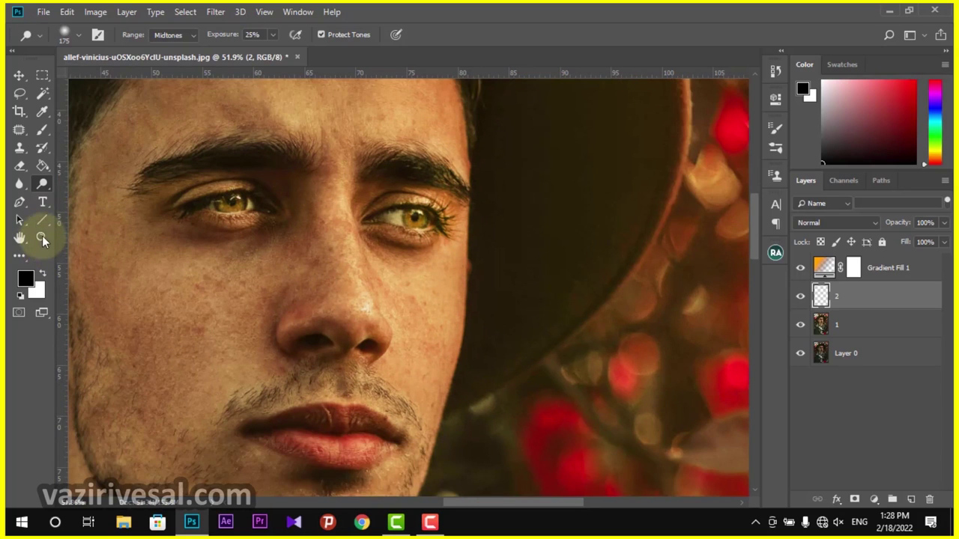
Step: Zoom the view to fit the whole photo on screen
{"action": "left_click", "coordinate": [41, 237]}
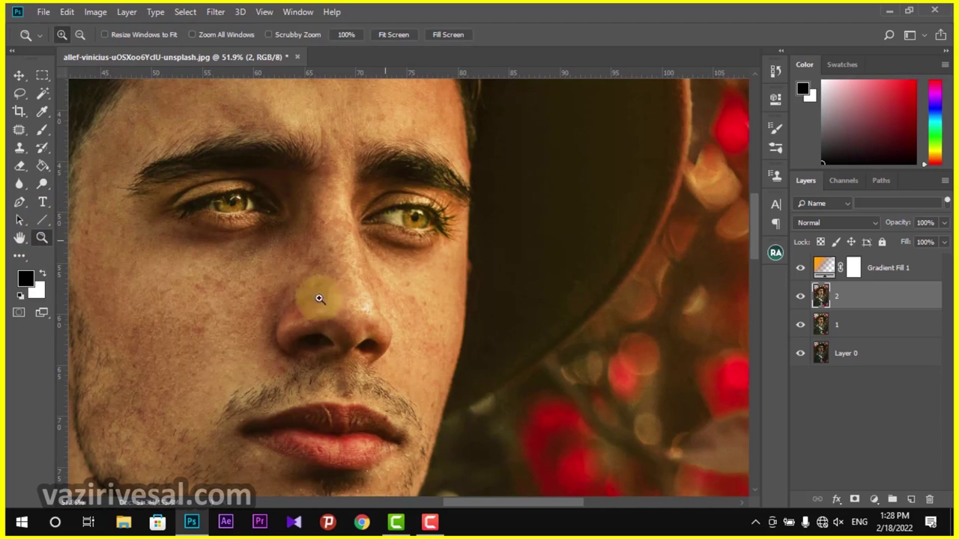
{"action": "right_click", "coordinate": [392, 215]}
{"action": "left_click", "coordinate": [396, 156]}
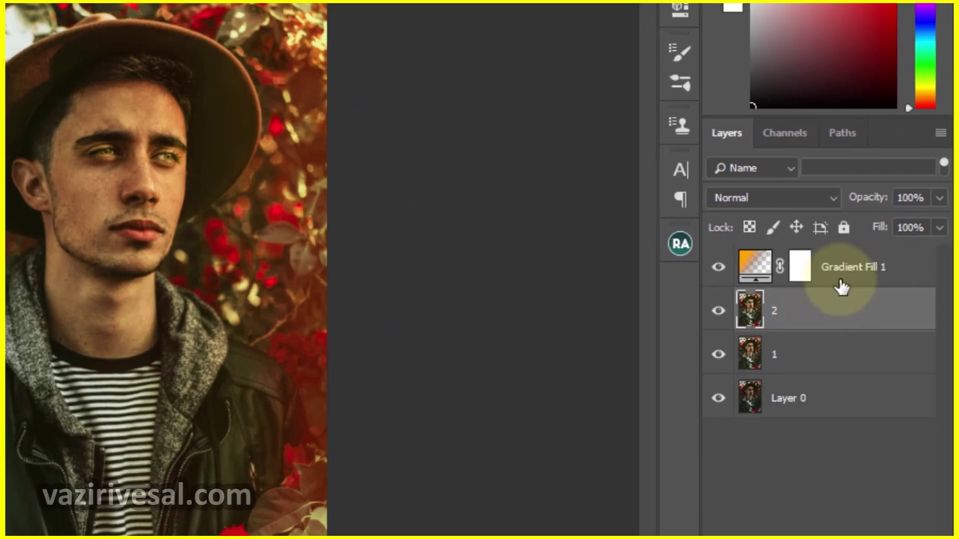
Step: Merge Gradient Fill 1 with layer 2, name the result '2', and duplicate it
{"action": "left_click", "coordinate": [873, 263]}
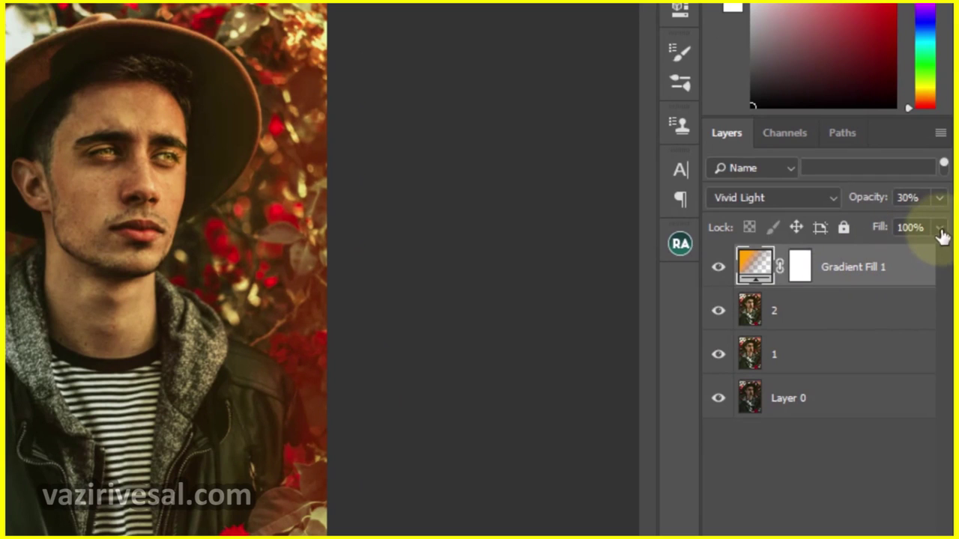
{"action": "left_click", "coordinate": [882, 314], "text": "ctrl"}
{"action": "right_click", "coordinate": [861, 311]}
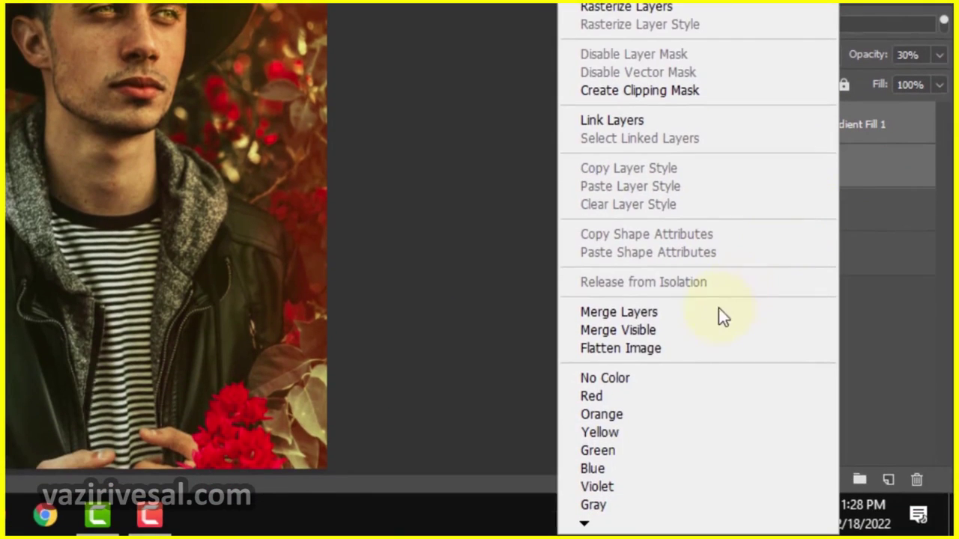
{"action": "left_click", "coordinate": [710, 311]}
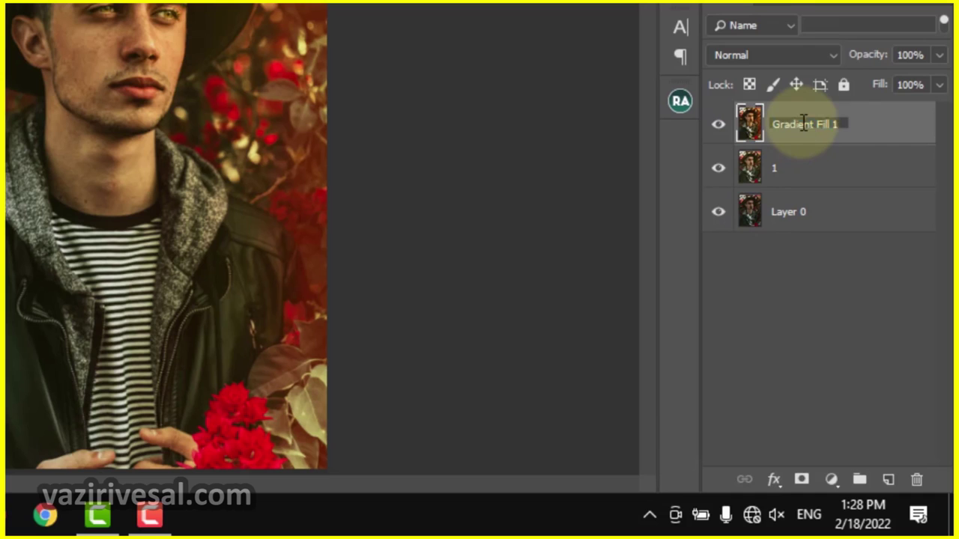
{"action": "type", "text": "2"}
{"action": "key", "text": "Return"}
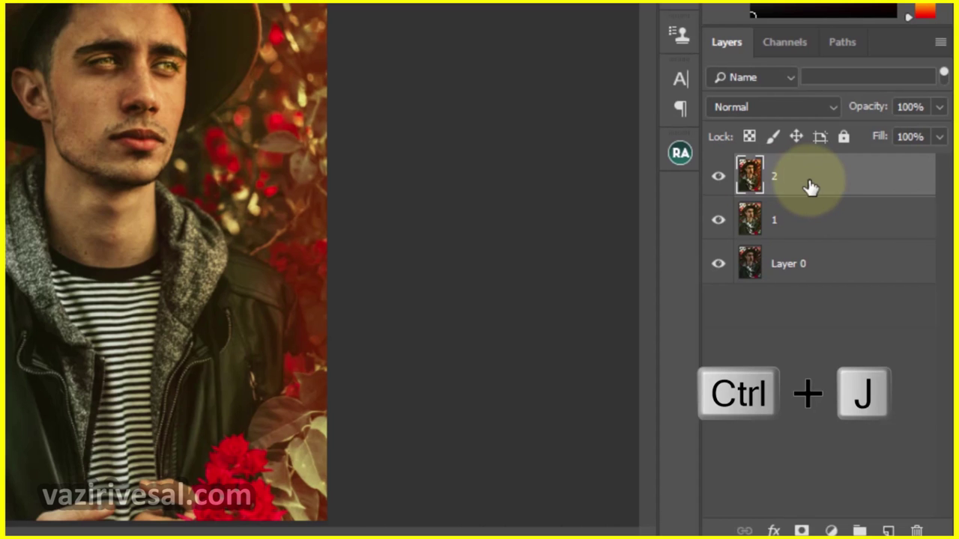
{"action": "key", "text": "ctrl+j"}
{"action": "double_click", "coordinate": [796, 177]}
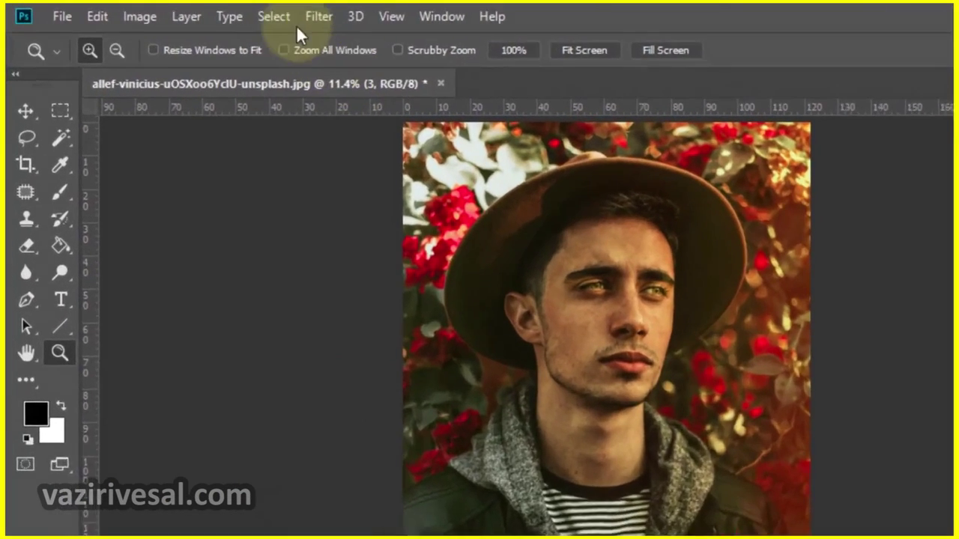
Step: Open Filter > Liquify and zoom the preview in closely on the lips
{"action": "left_click", "coordinate": [318, 16]}
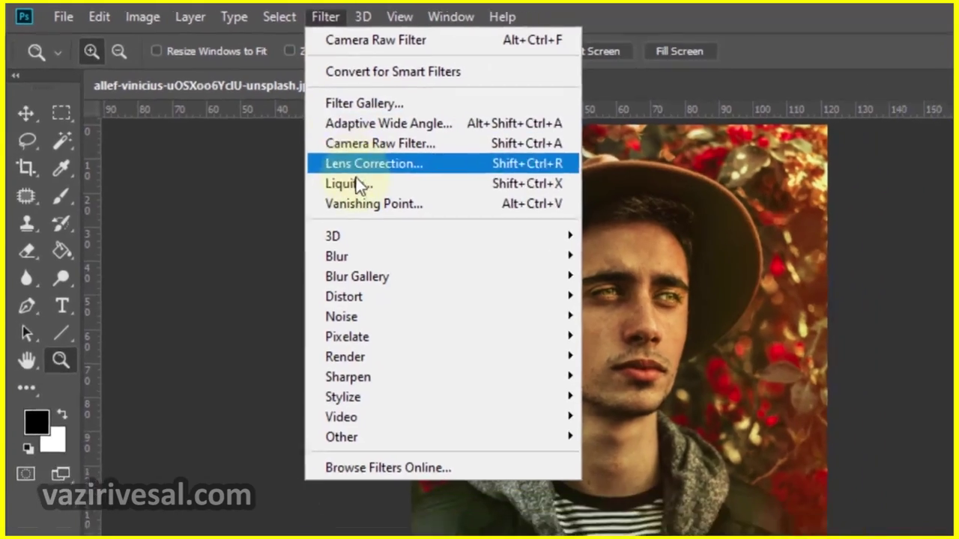
{"action": "left_click", "coordinate": [349, 183]}
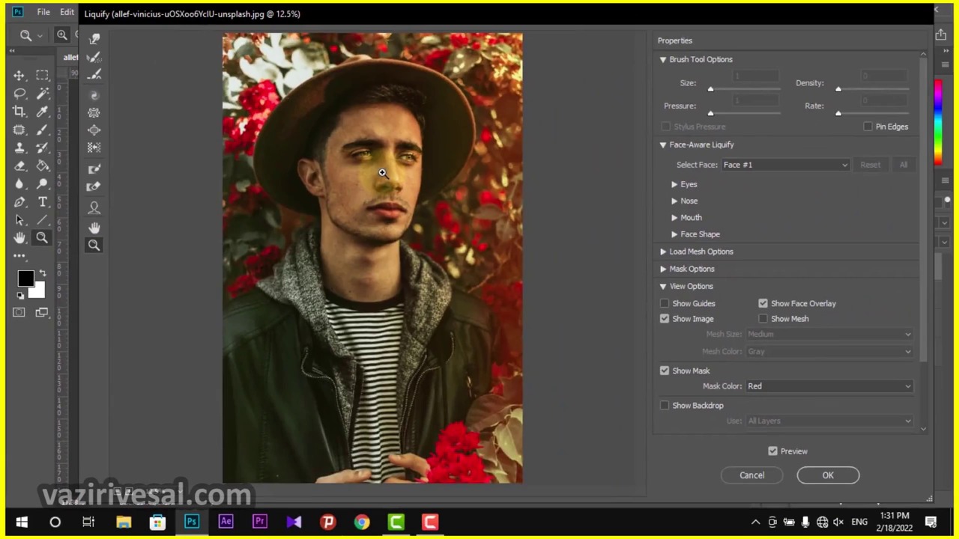
{"action": "left_click", "coordinate": [382, 173]}
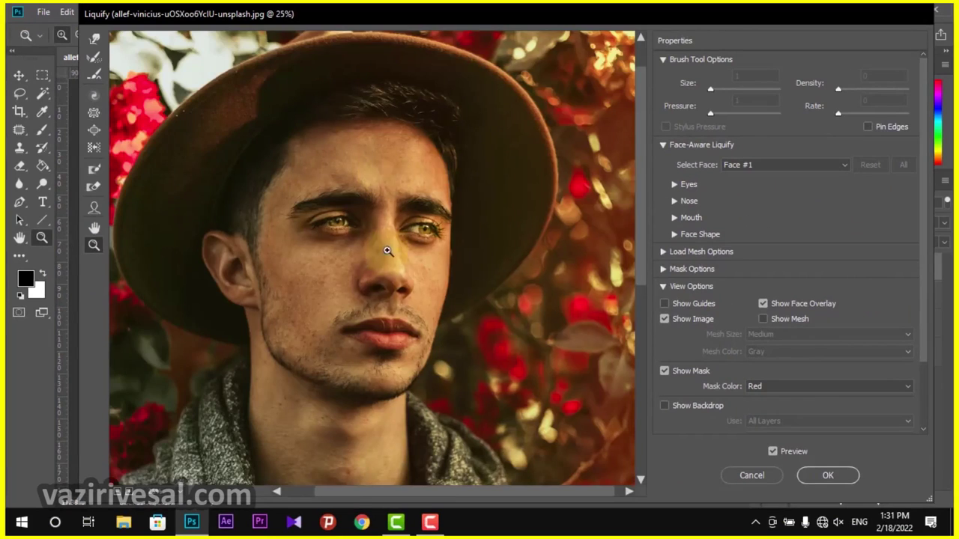
{"action": "left_click", "coordinate": [391, 298]}
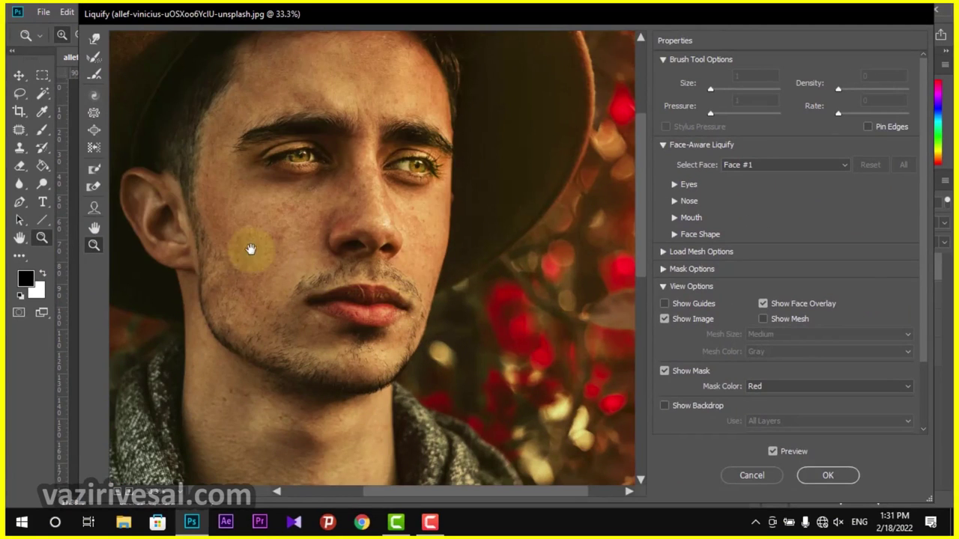
{"action": "left_click_drag", "start_coordinate": [250, 248], "coordinate": [310, 252]}
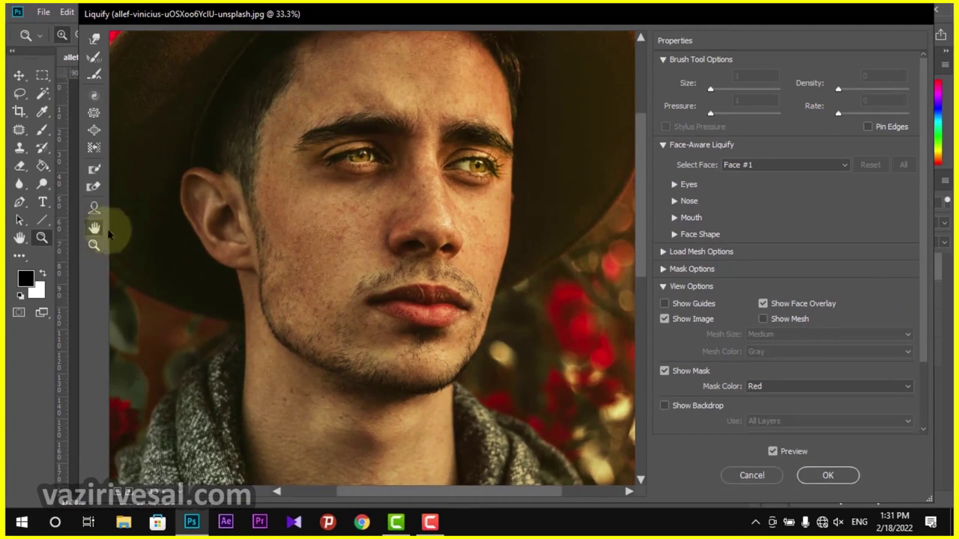
{"action": "mouse_move", "coordinate": [382, 241]}
{"action": "left_mouse_down"}
{"action": "mouse_move", "coordinate": [342, 262]}
{"action": "mouse_move", "coordinate": [385, 257]}
{"action": "mouse_move", "coordinate": [374, 296]}
{"action": "mouse_move", "coordinate": [328, 310]}
{"action": "mouse_move", "coordinate": [352, 207]}
{"action": "mouse_move", "coordinate": [343, 184]}
{"action": "left_mouse_up"}
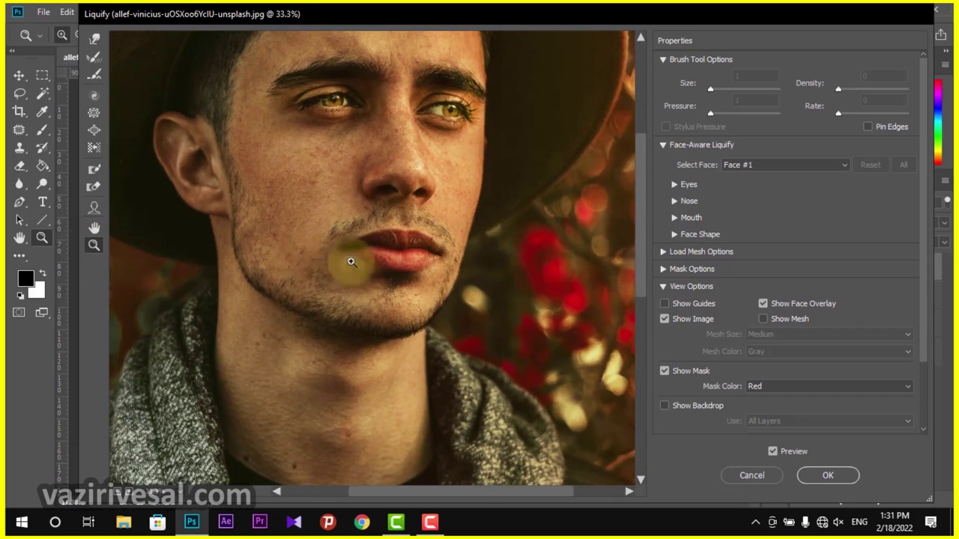
{"action": "left_click", "coordinate": [386, 249]}
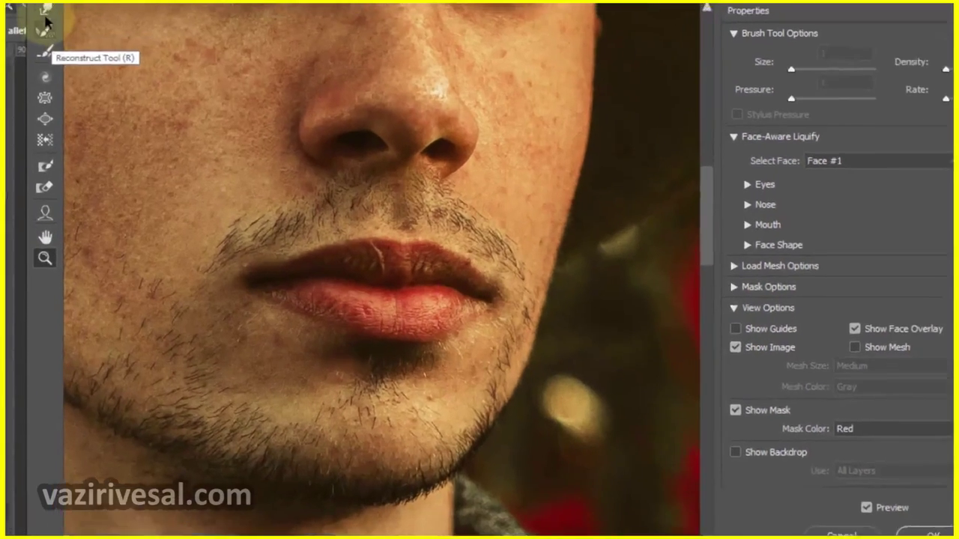
Step: Choose the Forward Warp tool with a brush size of 300
{"action": "left_click", "coordinate": [94, 39]}
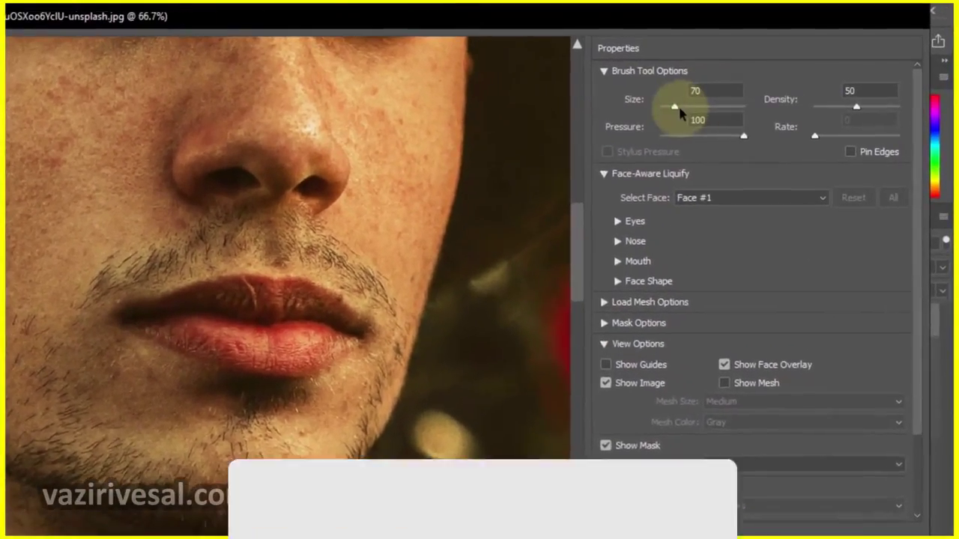
{"action": "left_click_drag", "start_coordinate": [700, 97], "coordinate": [704, 97]}
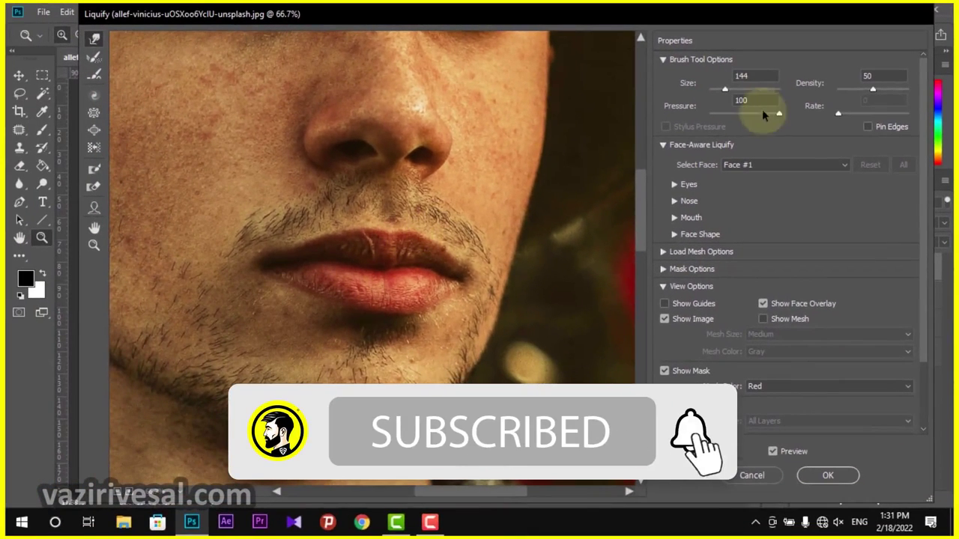
{"action": "left_click_drag", "start_coordinate": [729, 89], "coordinate": [734, 90]}
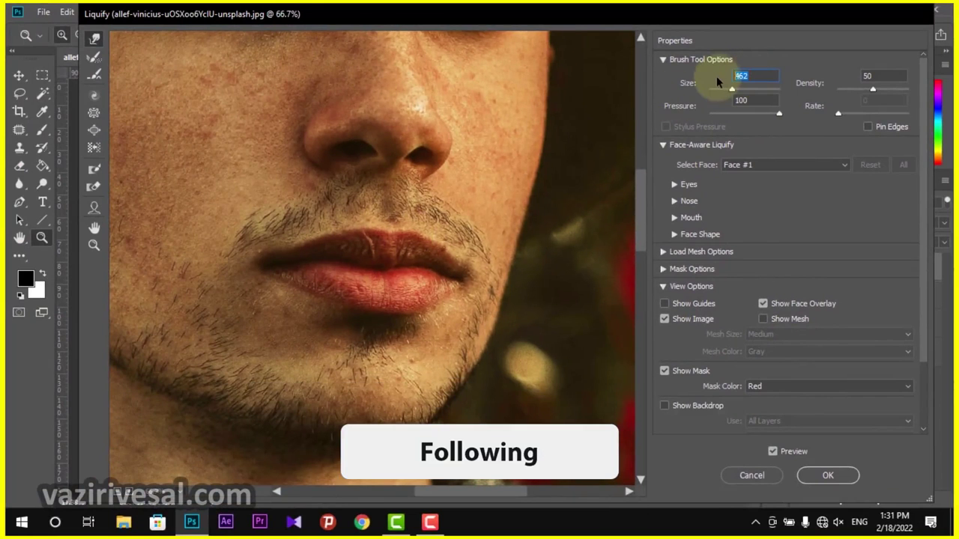
{"action": "type", "text": "300"}
{"action": "key", "text": "Return"}
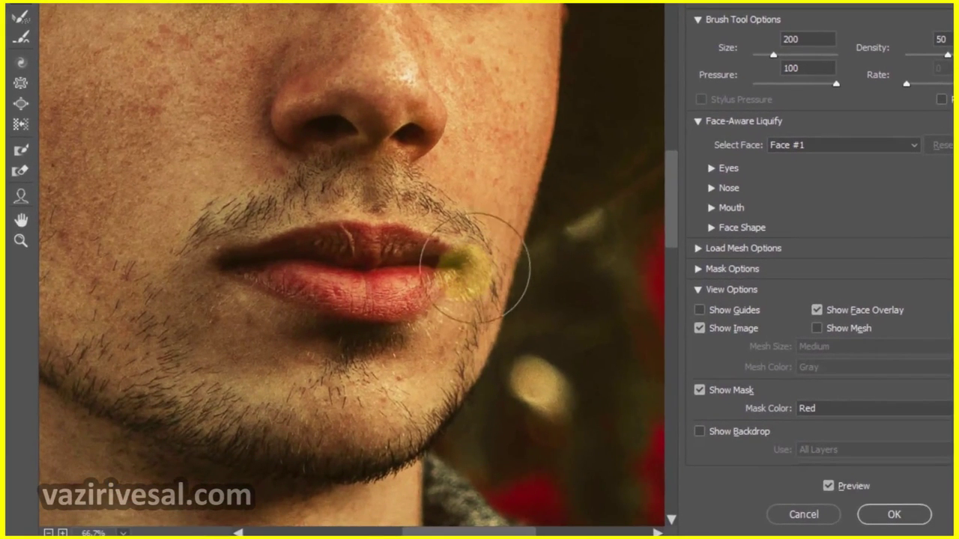
Step: Warp the right corner of the lips upward, shrink the brush, and view at 100%
{"action": "mouse_move", "coordinate": [459, 263]}
{"action": "left_mouse_down"}
{"action": "mouse_move", "coordinate": [454, 248]}
{"action": "mouse_move", "coordinate": [470, 275]}
{"action": "mouse_move", "coordinate": [470, 266]}
{"action": "left_mouse_up"}
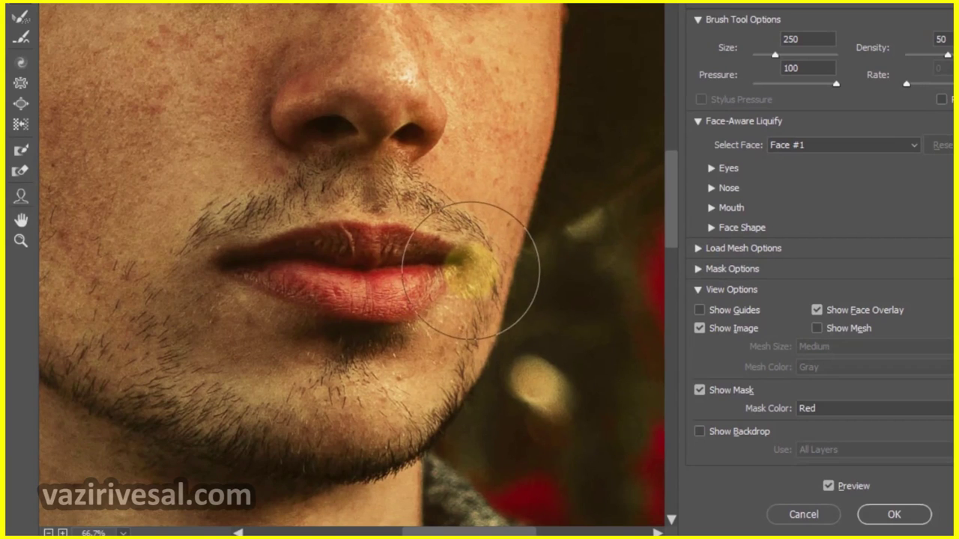
{"action": "key", "text": "bracketleft"}
{"action": "key", "text": "bracketleft"}
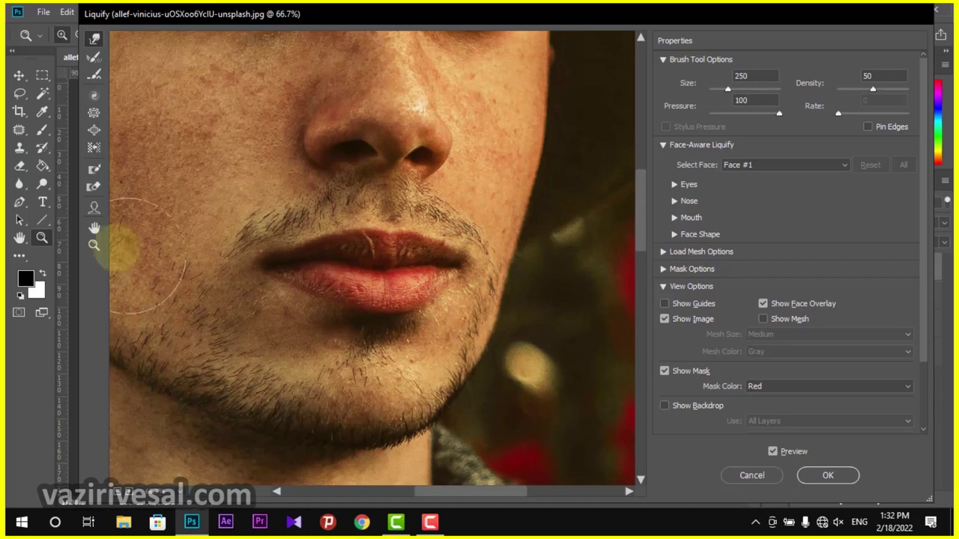
{"action": "left_click", "coordinate": [94, 245]}
{"action": "right_click", "coordinate": [280, 214]}
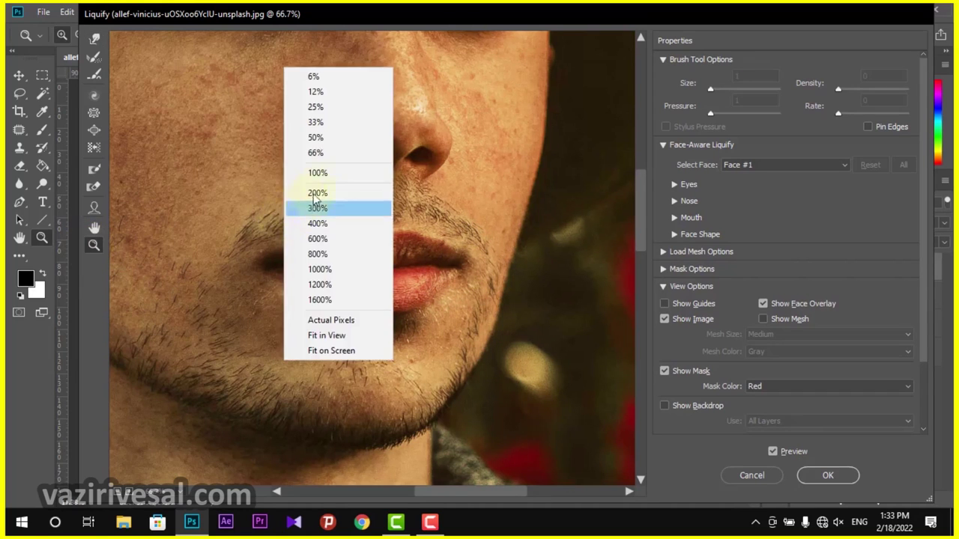
{"action": "left_click", "coordinate": [329, 175]}
Step: Zoom out to show the whole portrait and apply the Liquify changes
{"action": "right_click", "coordinate": [342, 188]}
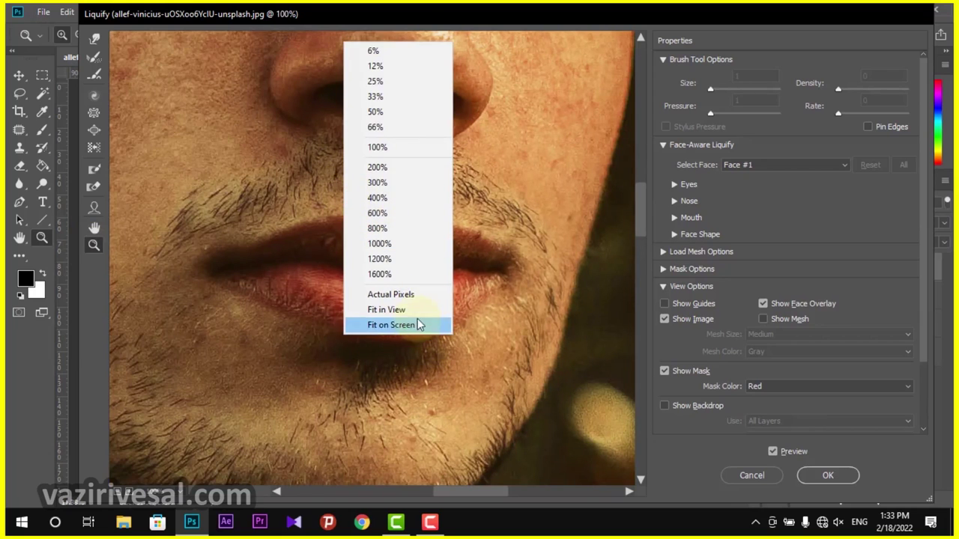
{"action": "left_click", "coordinate": [401, 113]}
{"action": "right_click", "coordinate": [404, 123]}
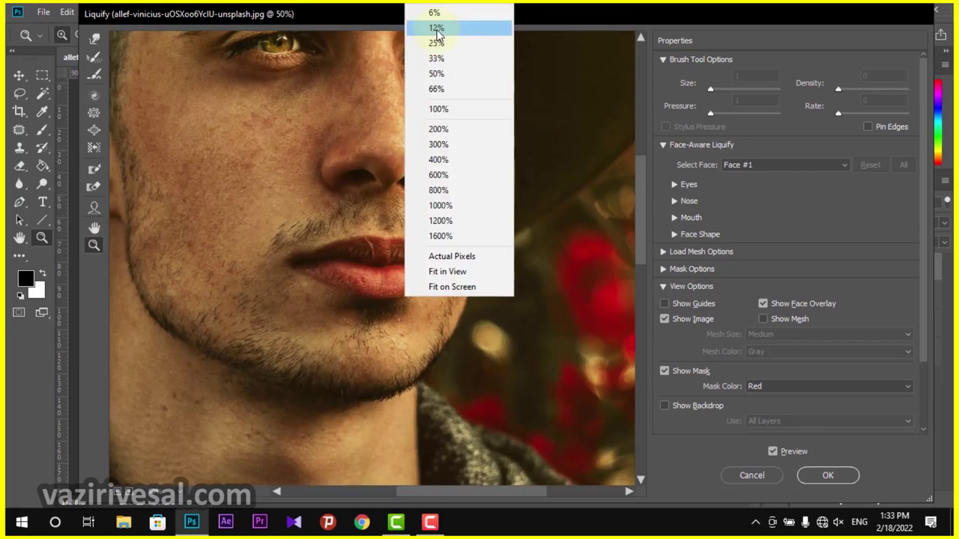
{"action": "left_click", "coordinate": [436, 30]}
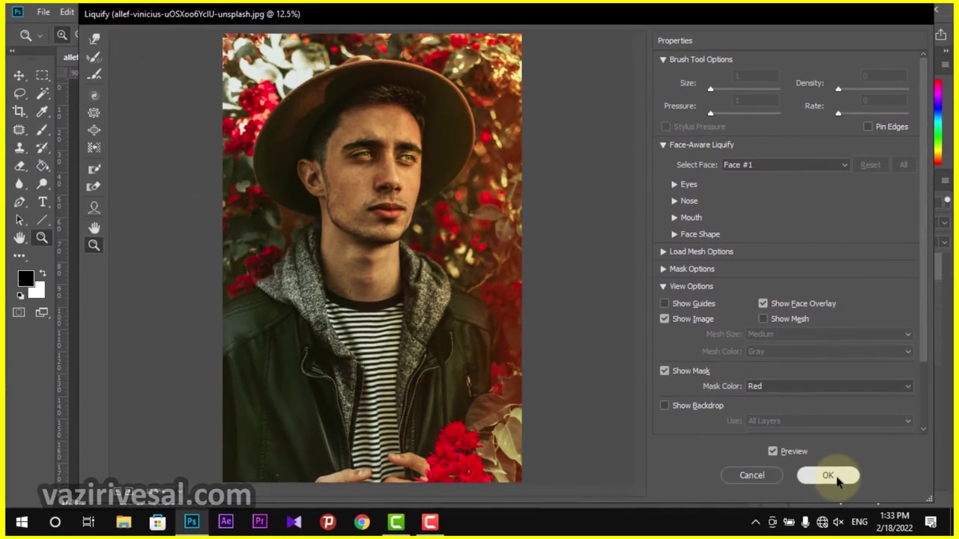
{"action": "left_click", "coordinate": [837, 481]}
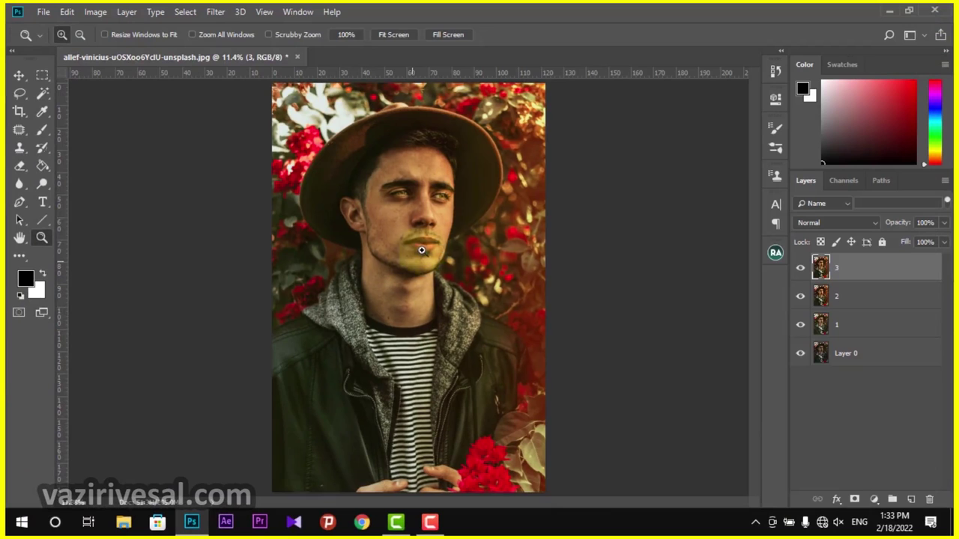
{"action": "left_click", "coordinate": [418, 239]}
{"action": "left_click", "coordinate": [419, 262]}
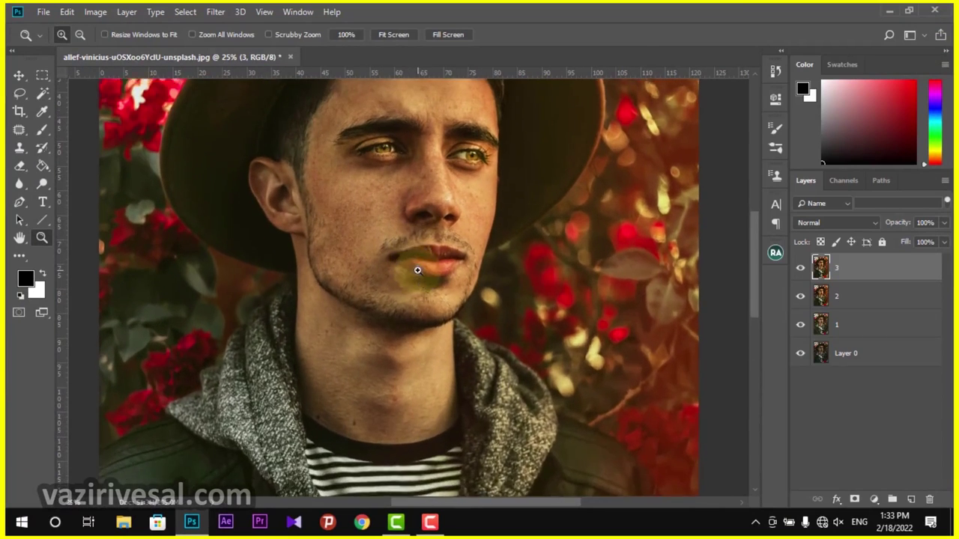
{"action": "left_click", "coordinate": [799, 272]}
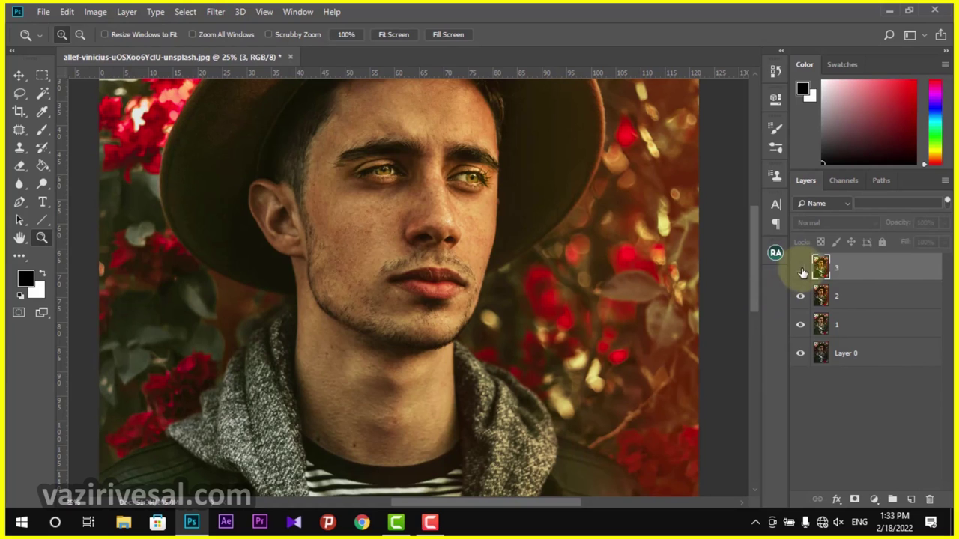
{"action": "left_click", "coordinate": [446, 286]}
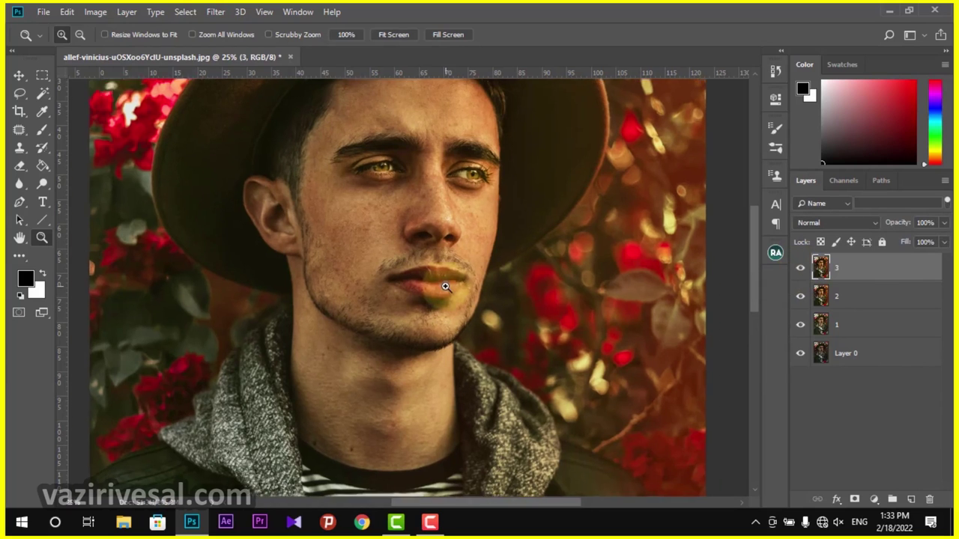
{"action": "left_click", "coordinate": [446, 287]}
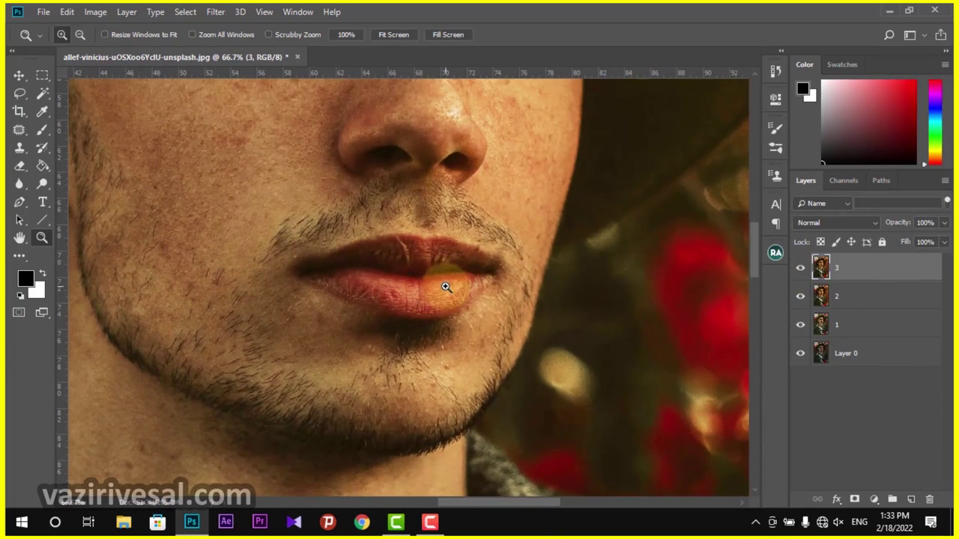
{"action": "right_click", "coordinate": [445, 287]}
{"action": "left_click", "coordinate": [472, 293]}
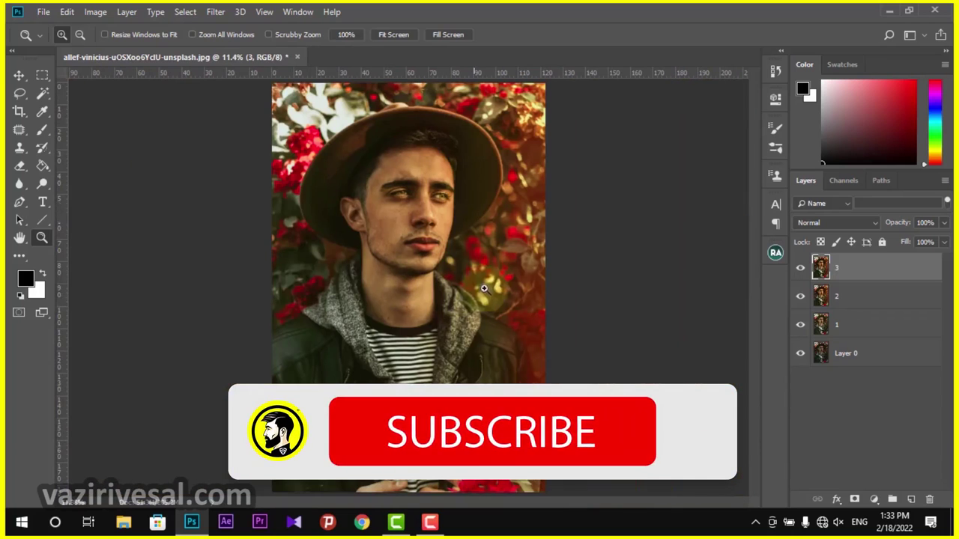